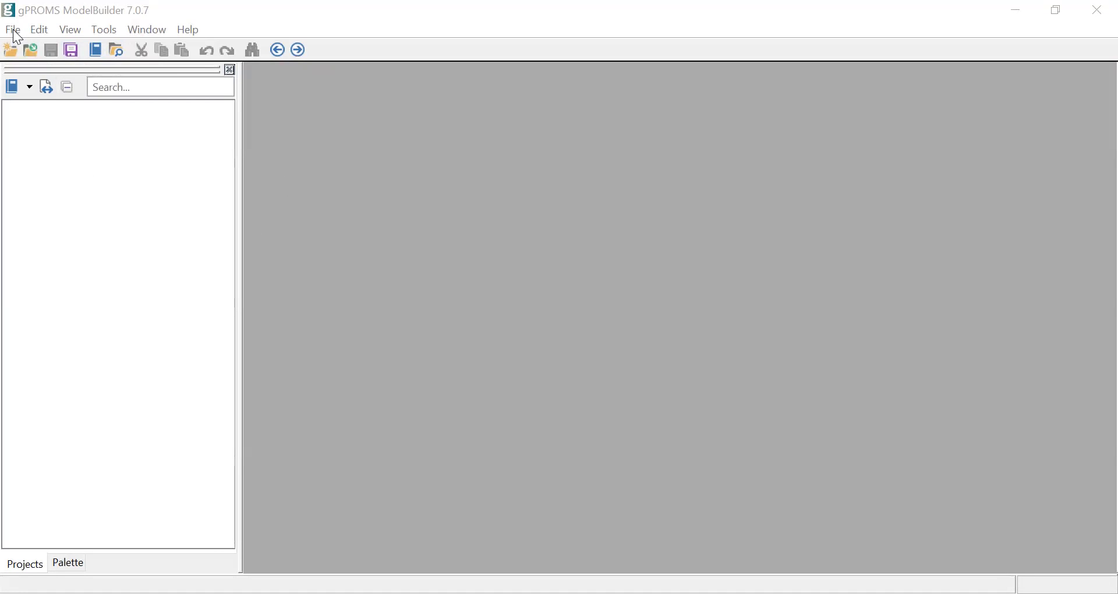
{"action": "left_click", "coordinate": [12, 30]}
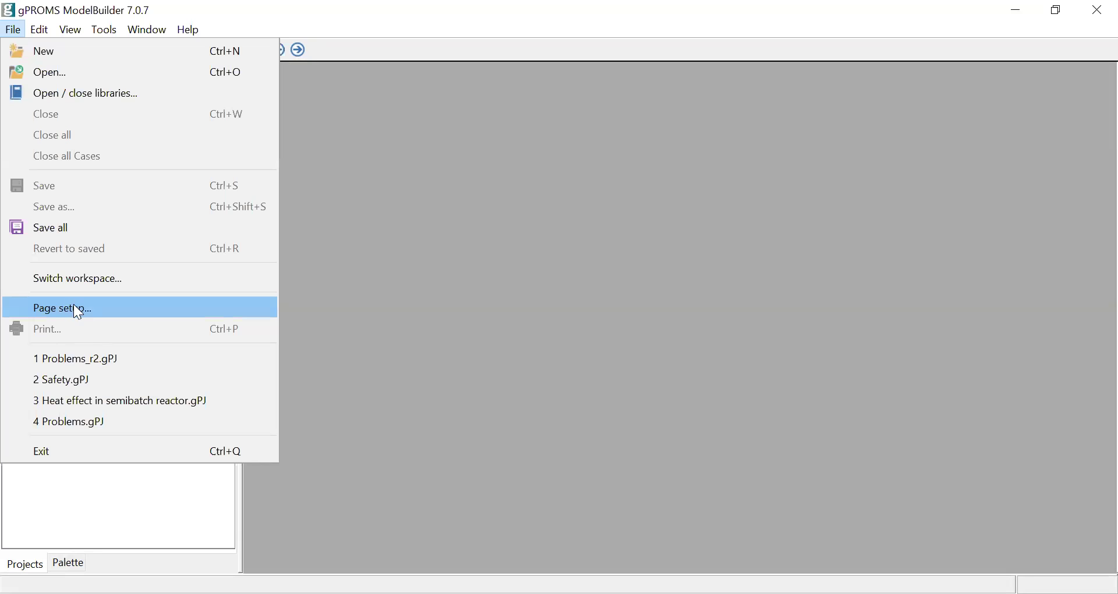
{"action": "key", "text": "alt+t"}
{"action": "mouse_move", "coordinate": [32, 28]}
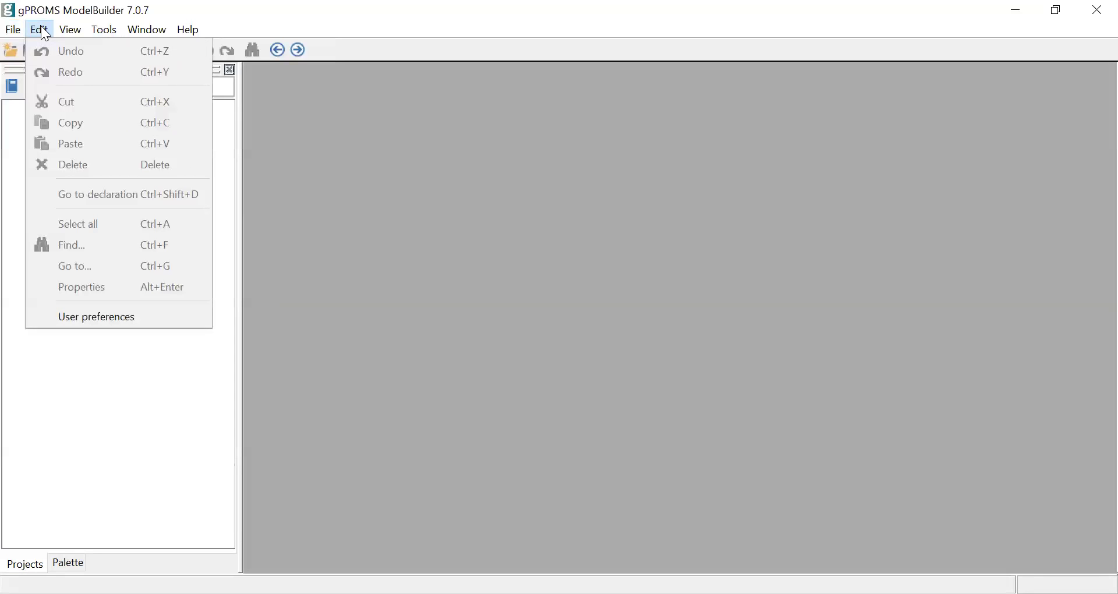
{"action": "mouse_move", "coordinate": [70, 34]}
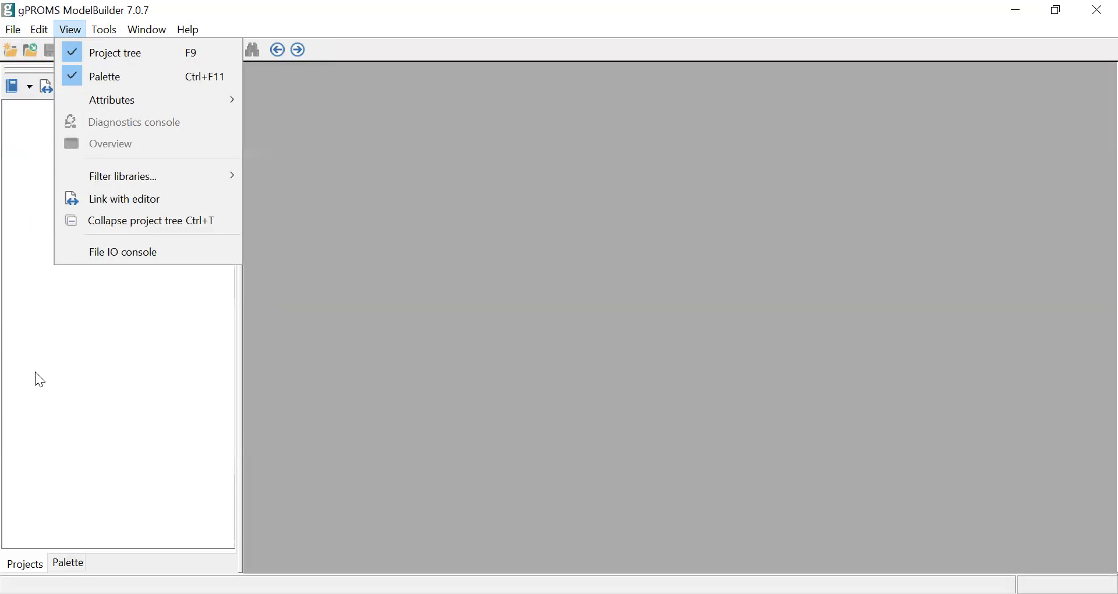
{"action": "left_click", "coordinate": [38, 335]}
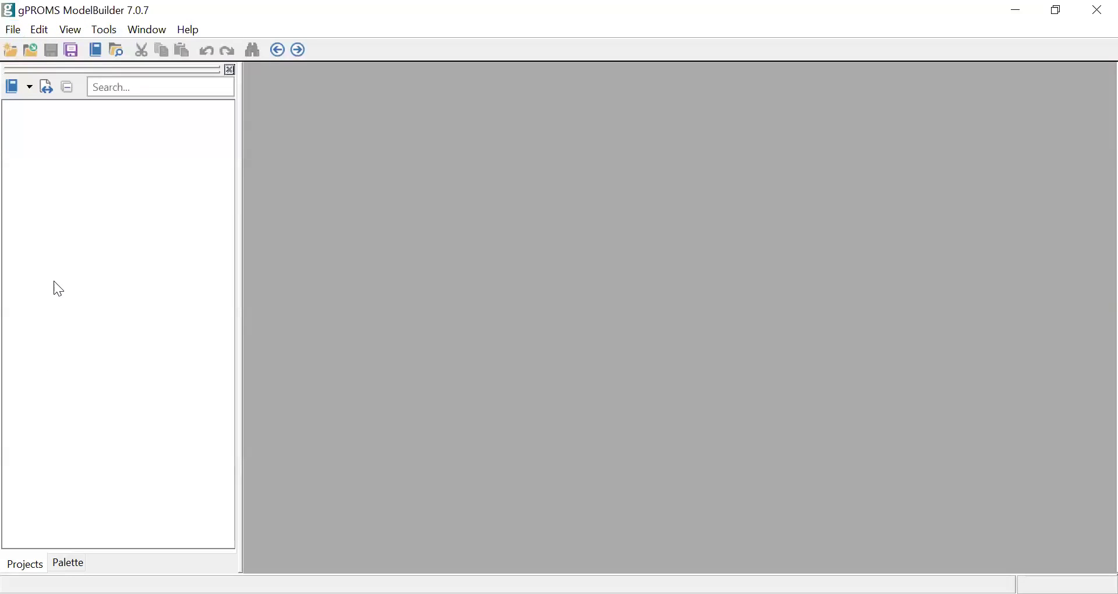
{"action": "left_click", "coordinate": [69, 31]}
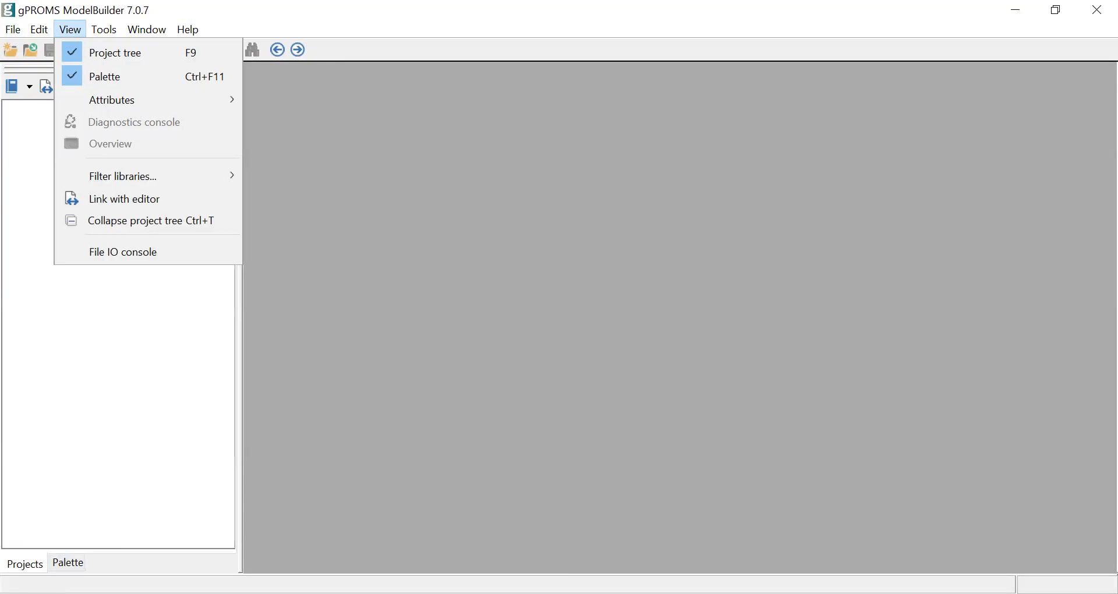
{"action": "left_click", "coordinate": [85, 340]}
- Open the user preferences and look through the View, Editors, and Fonts and colours settings
{"action": "left_click", "coordinate": [69, 29]}
{"action": "mouse_move", "coordinate": [100, 30]}
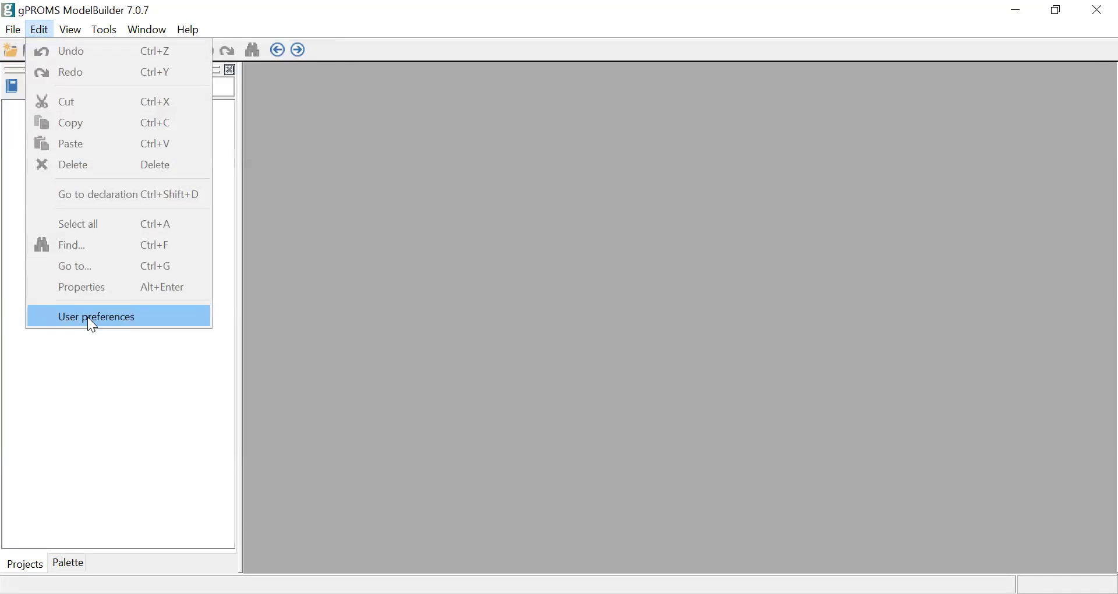
{"action": "key", "text": "Return"}
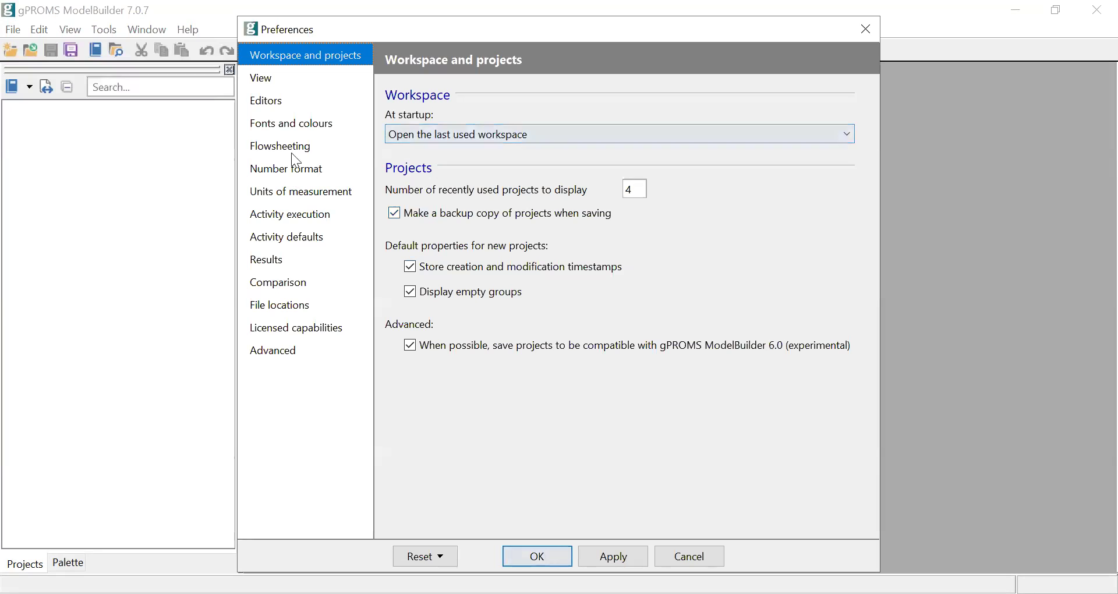
{"action": "left_click", "coordinate": [266, 82]}
{"action": "left_click", "coordinate": [265, 104]}
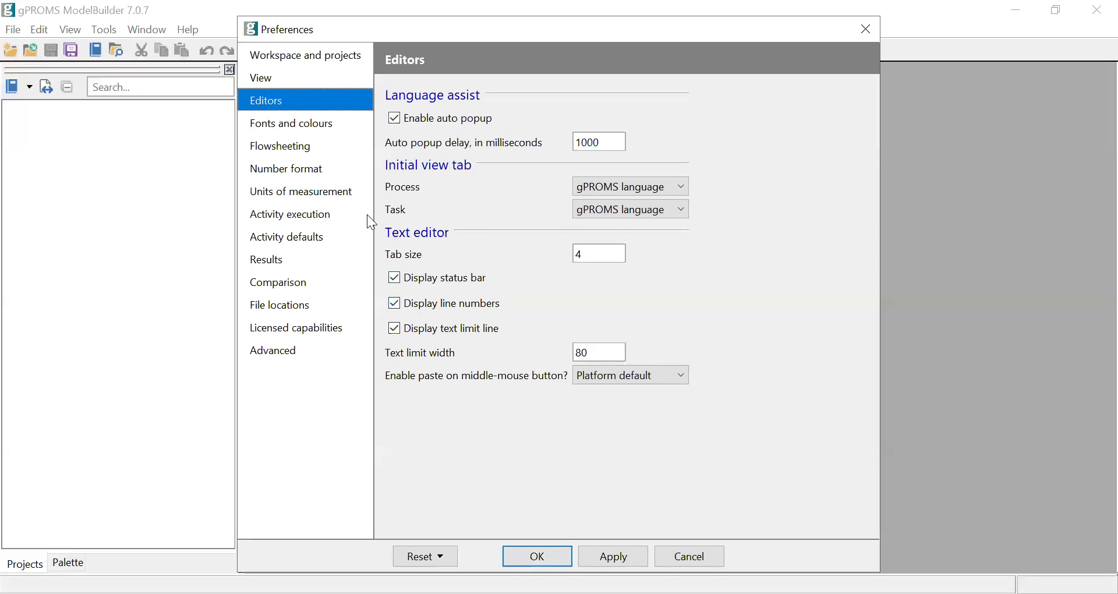
{"action": "left_click", "coordinate": [278, 126]}
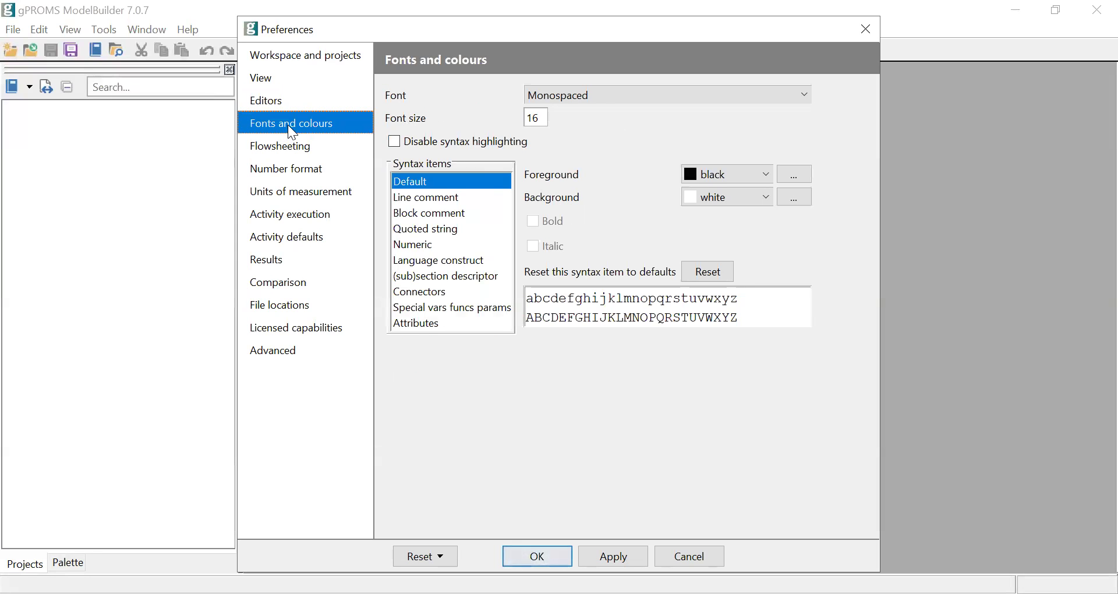
{"action": "left_click", "coordinate": [278, 105]}
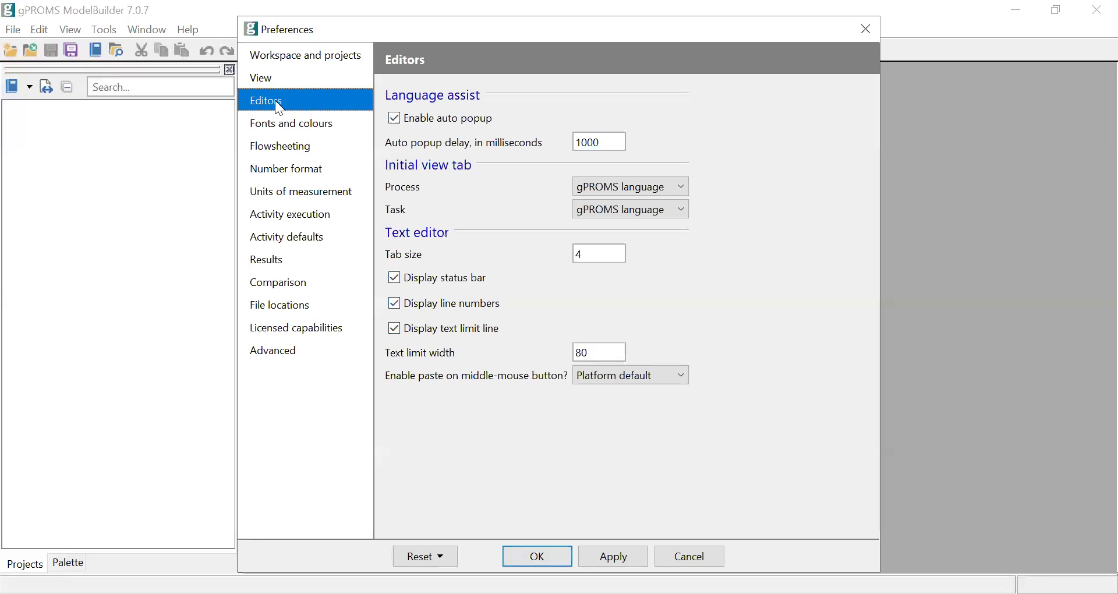
{"action": "left_click", "coordinate": [275, 131]}
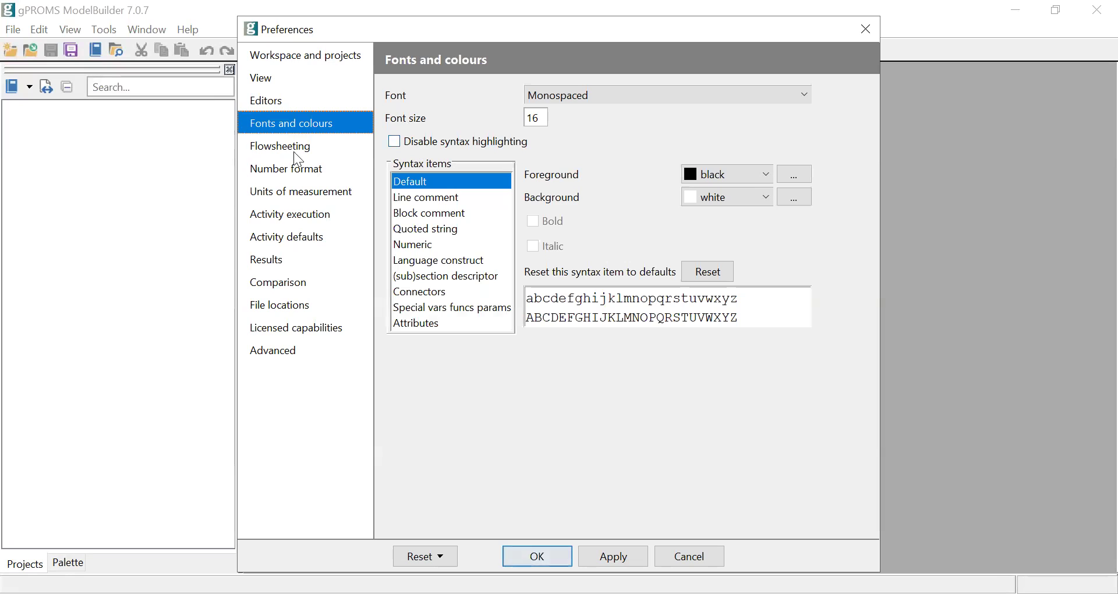
- Examine the font size, the line comment, block comment and numeric syntax colours, and the Flowsheeting settings, and close the preferences without changes
{"action": "left_click_drag", "start_coordinate": [544, 117], "coordinate": [528, 118]}
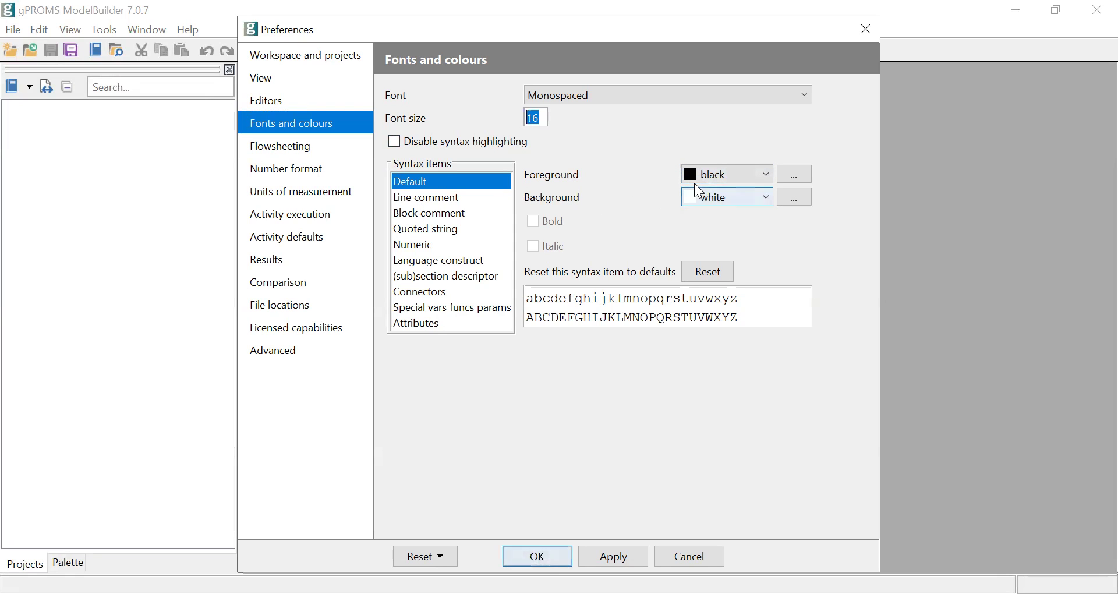
{"action": "left_click", "coordinate": [413, 201]}
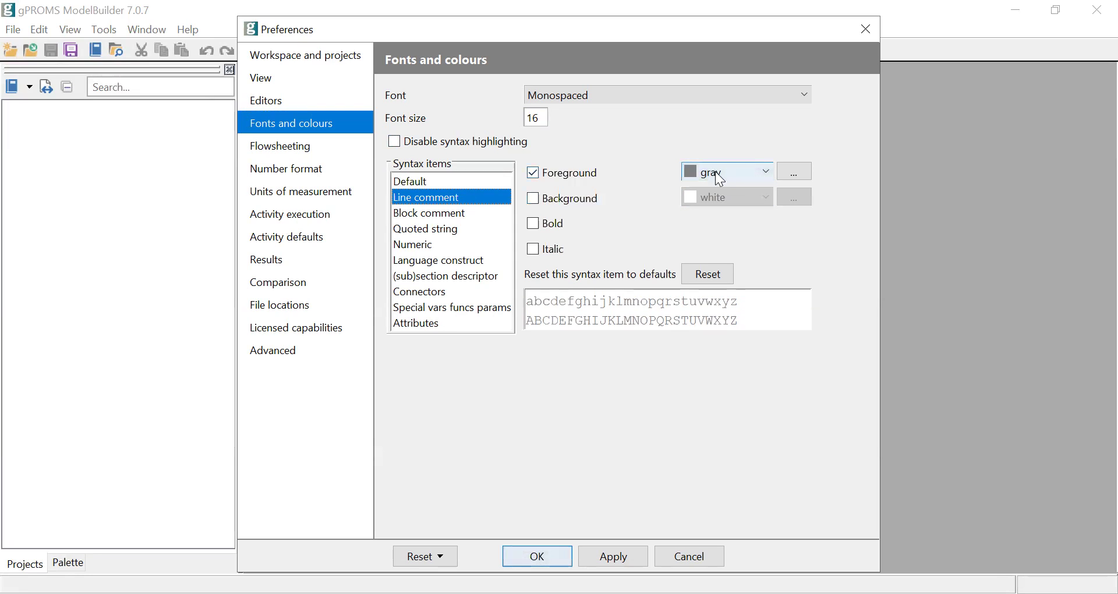
{"action": "left_click", "coordinate": [422, 216]}
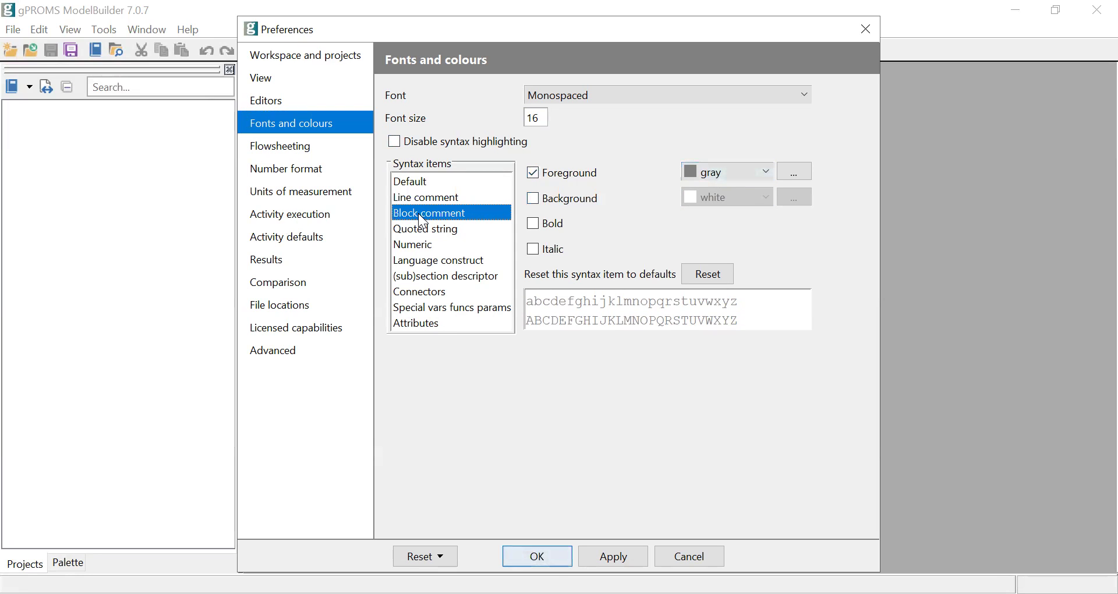
{"action": "left_click", "coordinate": [424, 244]}
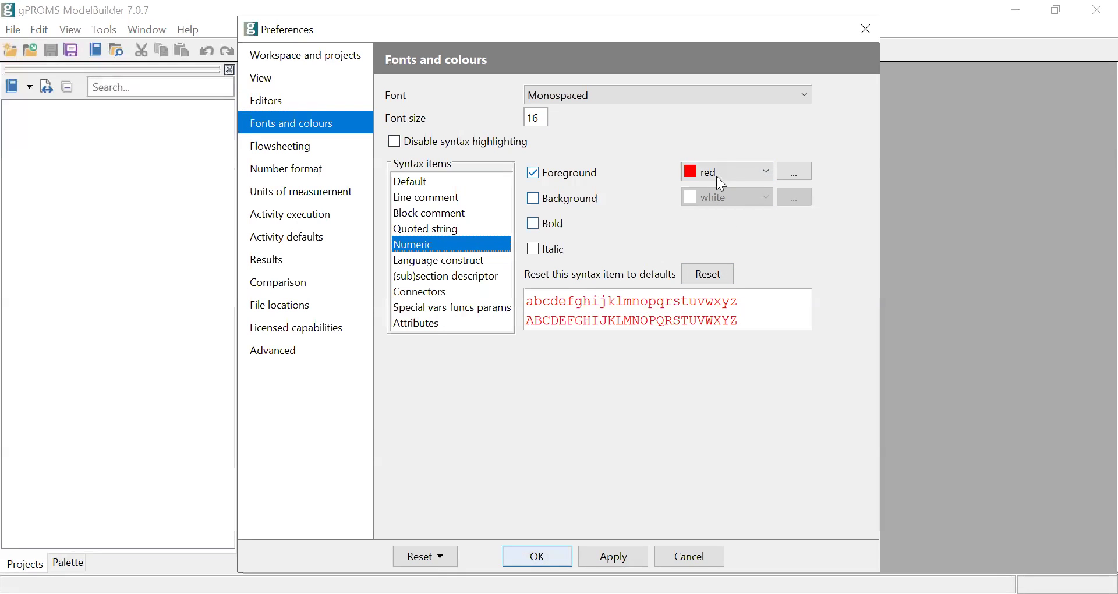
{"action": "left_click", "coordinate": [278, 147]}
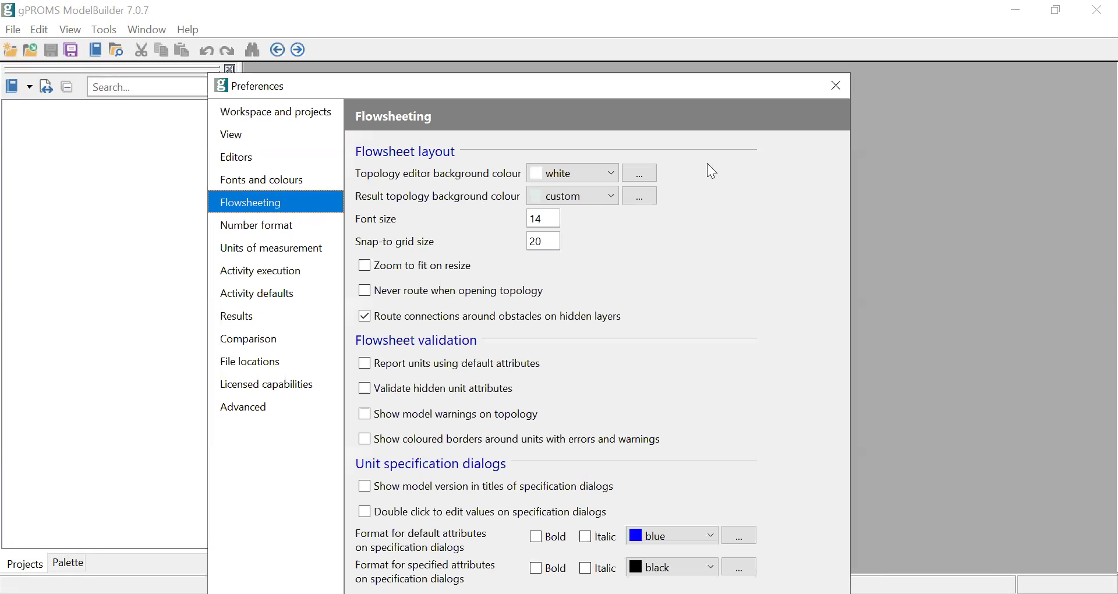
{"action": "key", "text": "Escape"}
- Open the online documentation
{"action": "left_click", "coordinate": [41, 30]}
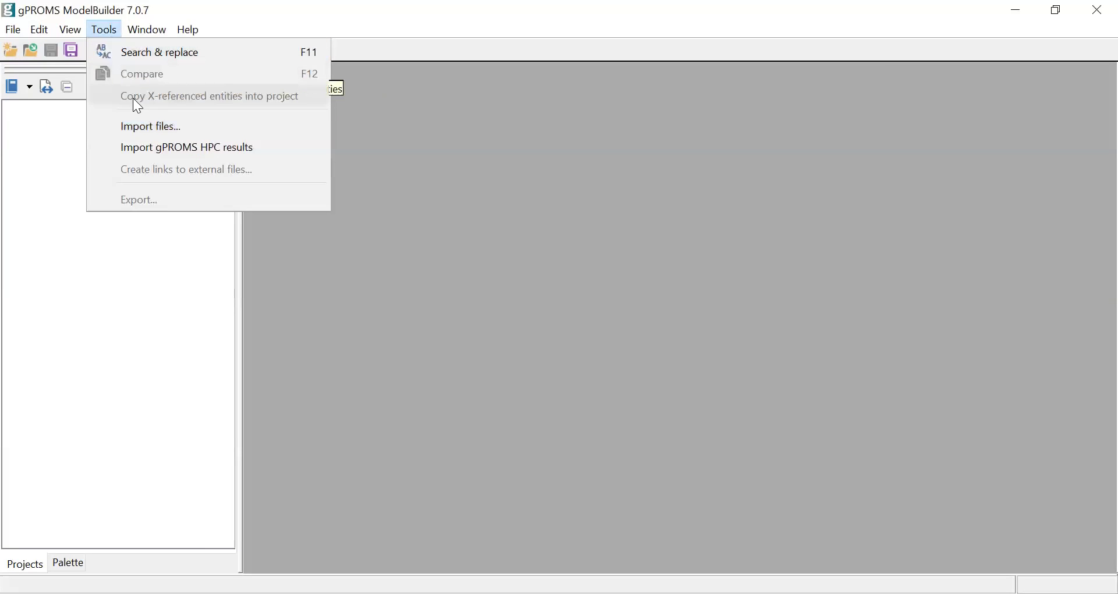
{"action": "mouse_move", "coordinate": [149, 32]}
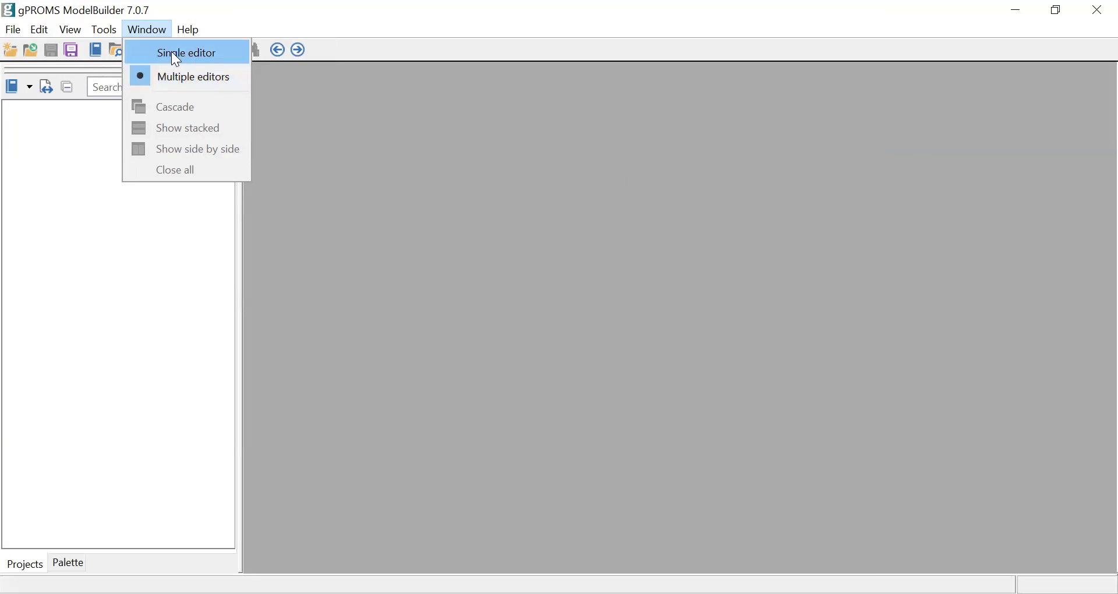
{"action": "mouse_move", "coordinate": [187, 36]}
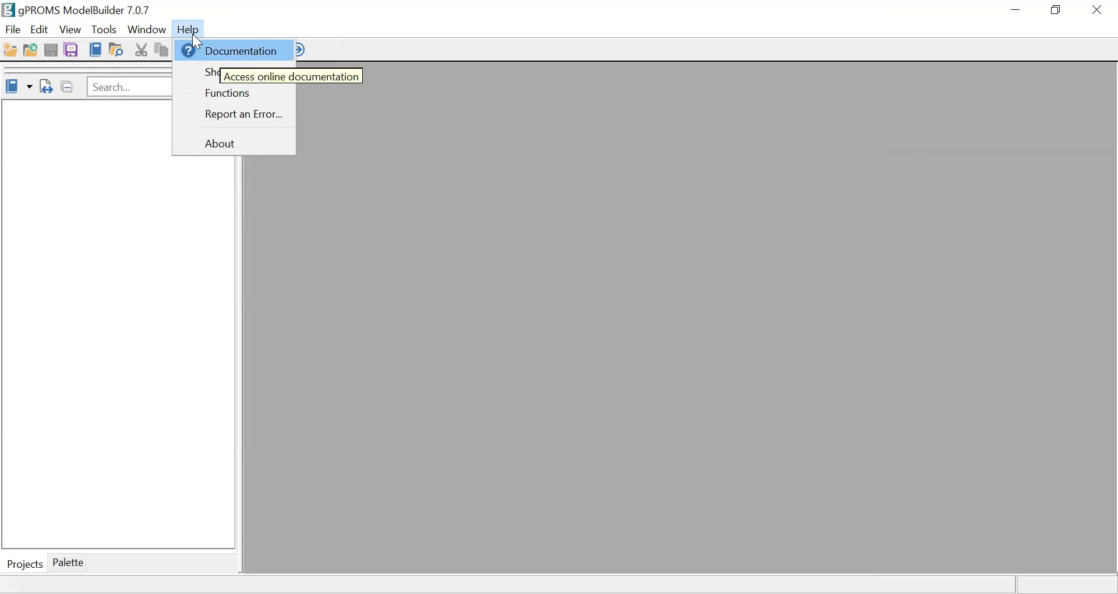
{"action": "left_click", "coordinate": [219, 51]}
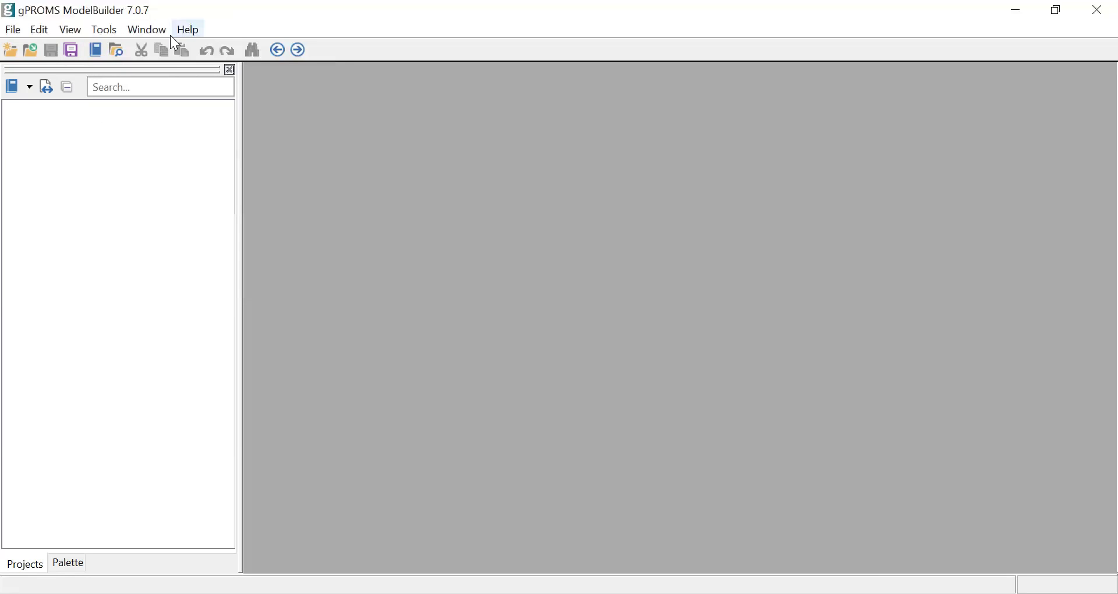
- View the list of ModelBuilder shortcut keys and close it
{"action": "left_click", "coordinate": [187, 29]}
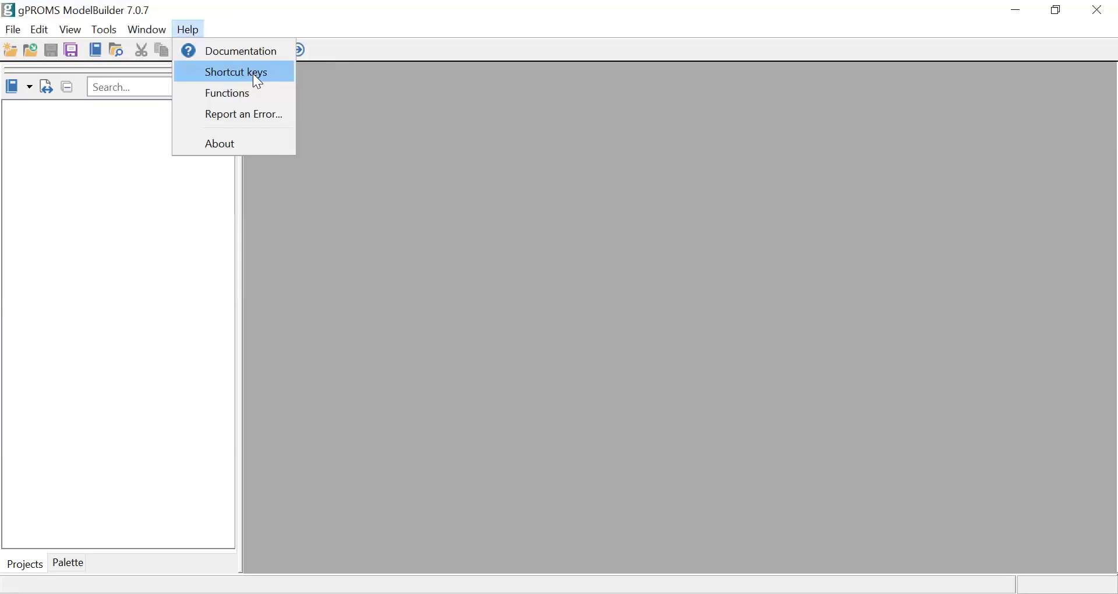
{"action": "left_click", "coordinate": [254, 74]}
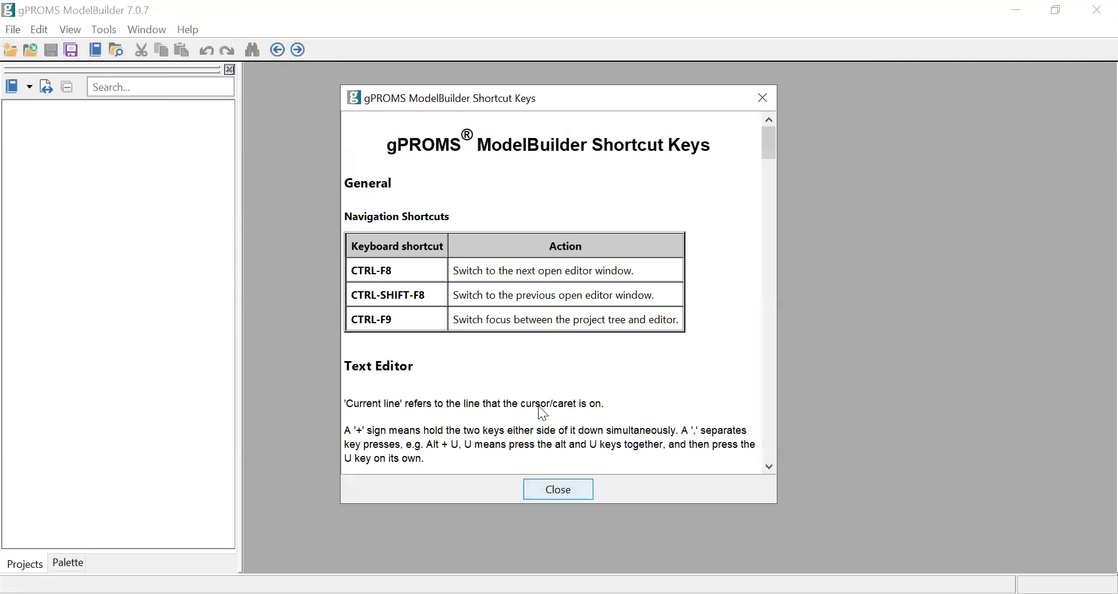
{"action": "left_click", "coordinate": [761, 106]}
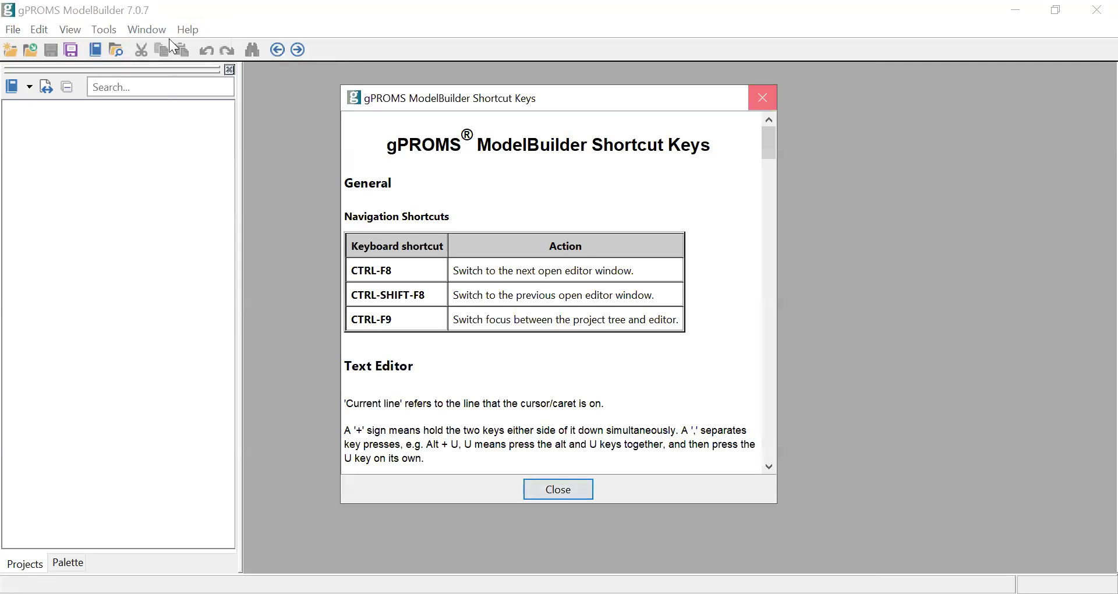
- Read through the vector and scalar functions in the ModelBuilder functions reference and close it
{"action": "left_click", "coordinate": [188, 30]}
{"action": "left_click", "coordinate": [220, 92]}
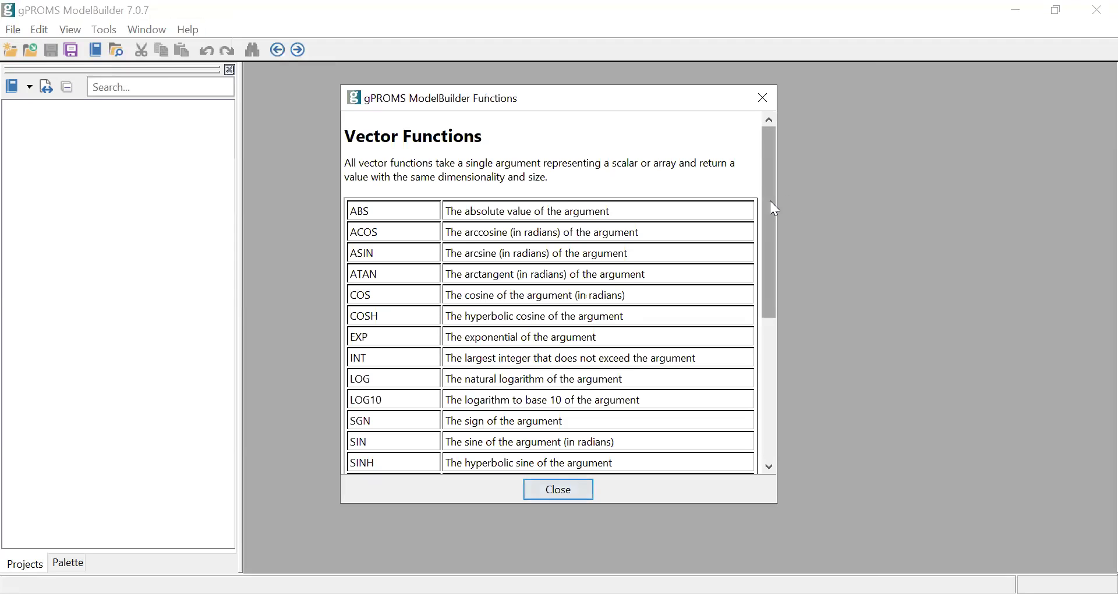
{"action": "left_click_drag", "start_coordinate": [770, 201], "coordinate": [765, 247]}
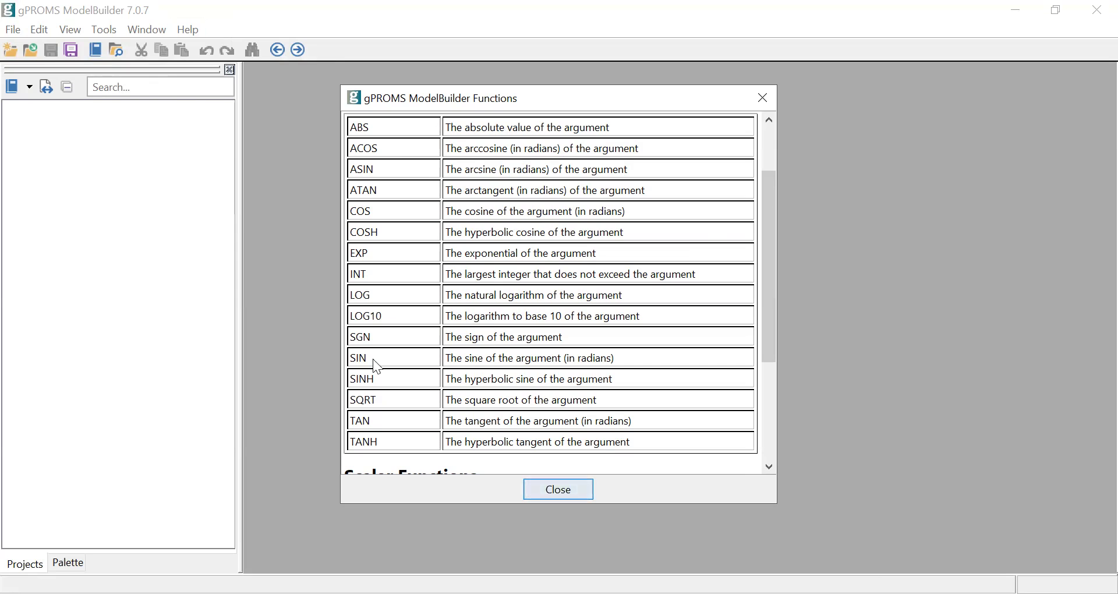
{"action": "mouse_move", "coordinate": [772, 233]}
{"action": "left_mouse_down"}
{"action": "mouse_move", "coordinate": [765, 350]}
{"action": "mouse_move", "coordinate": [775, 215]}
{"action": "left_mouse_up"}
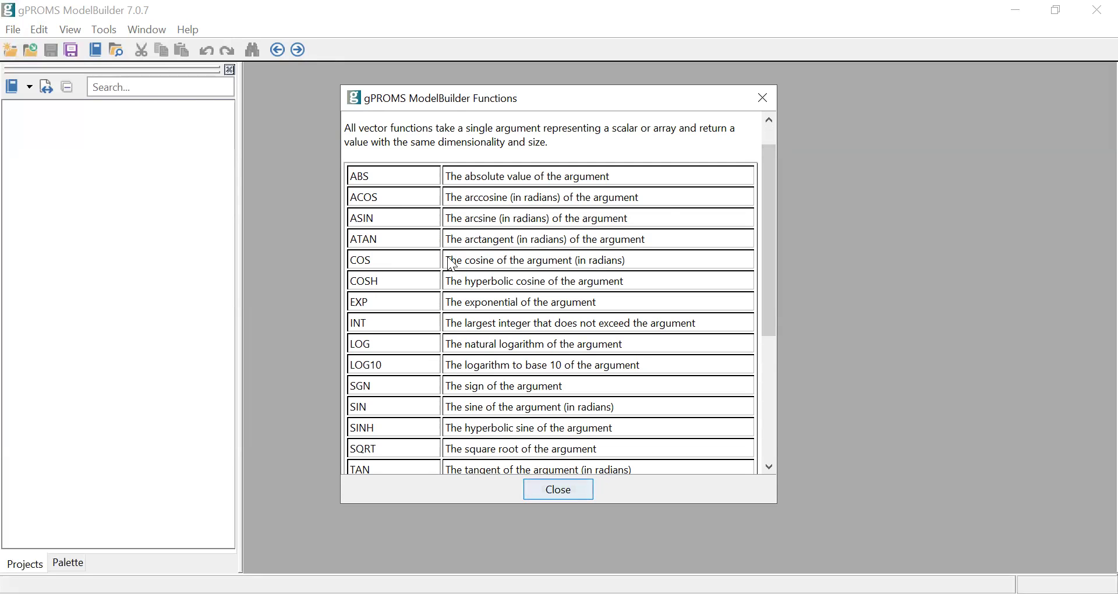
{"action": "left_click_drag", "start_coordinate": [767, 203], "coordinate": [753, 302]}
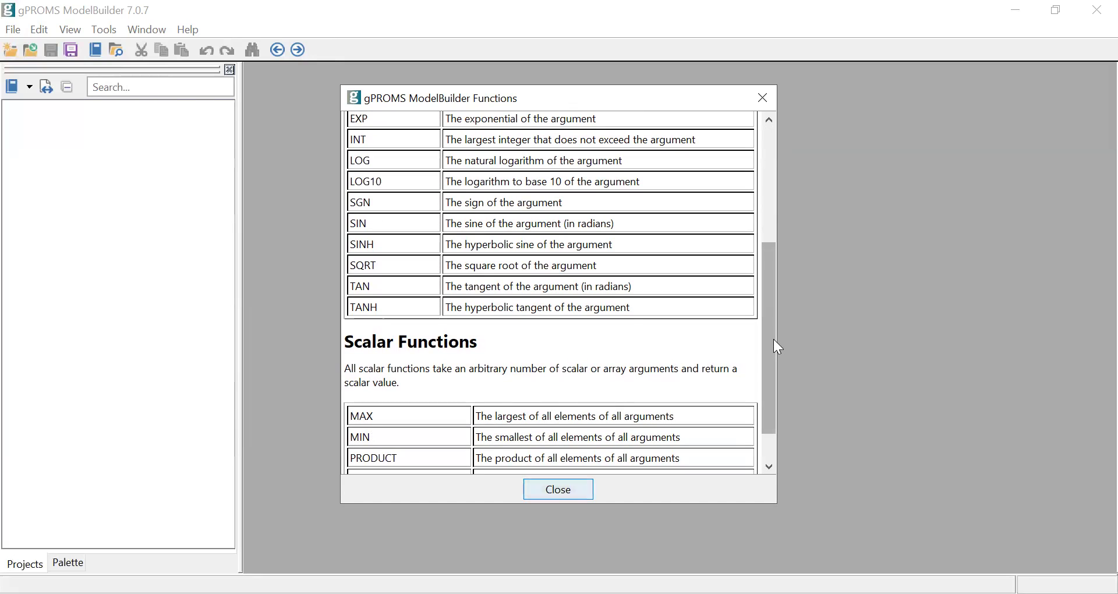
{"action": "left_click_drag", "start_coordinate": [771, 334], "coordinate": [763, 371]}
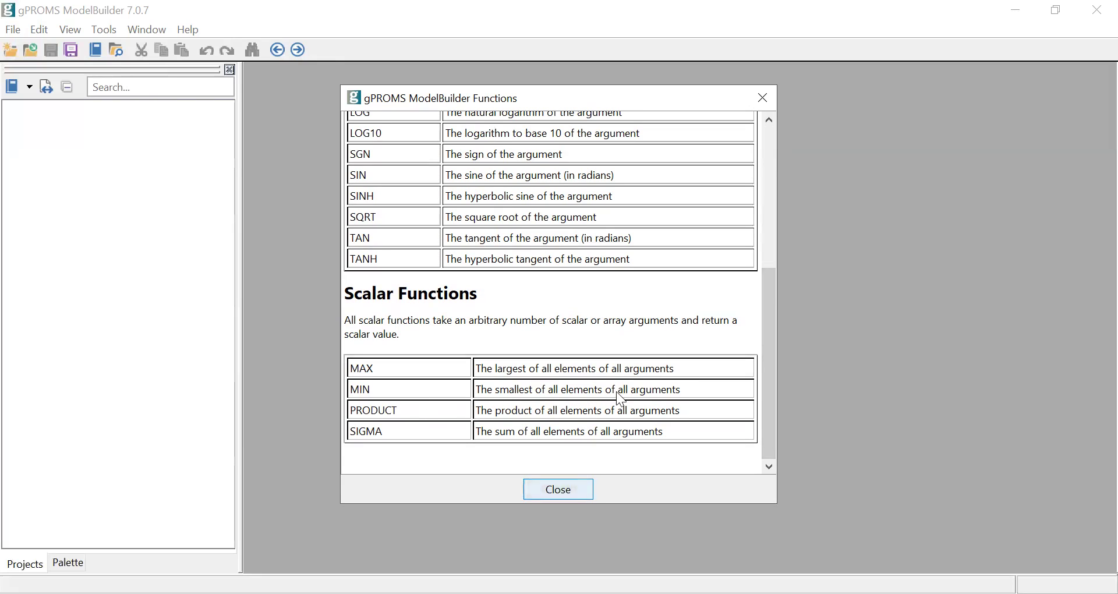
{"action": "left_click_drag", "start_coordinate": [769, 368], "coordinate": [772, 294]}
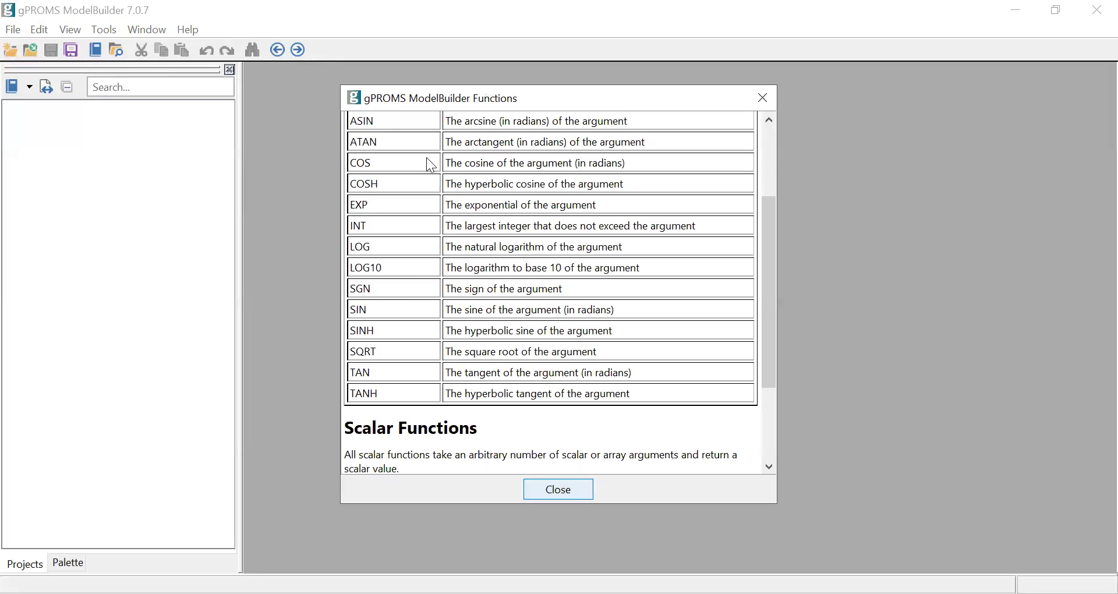
{"action": "left_click_drag", "start_coordinate": [768, 251], "coordinate": [769, 178]}
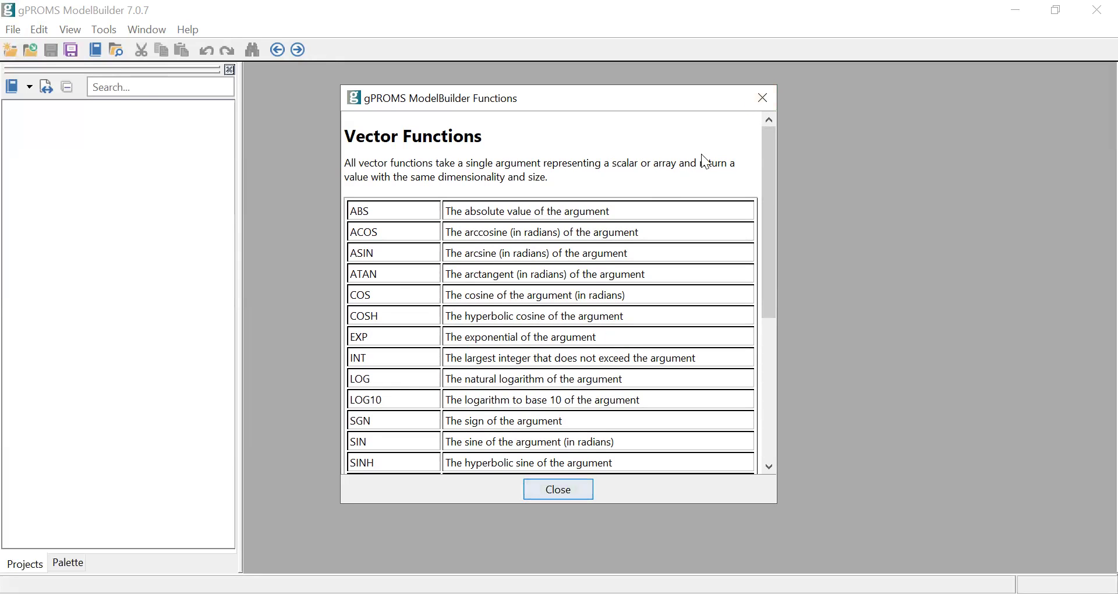
{"action": "left_click", "coordinate": [762, 99]}
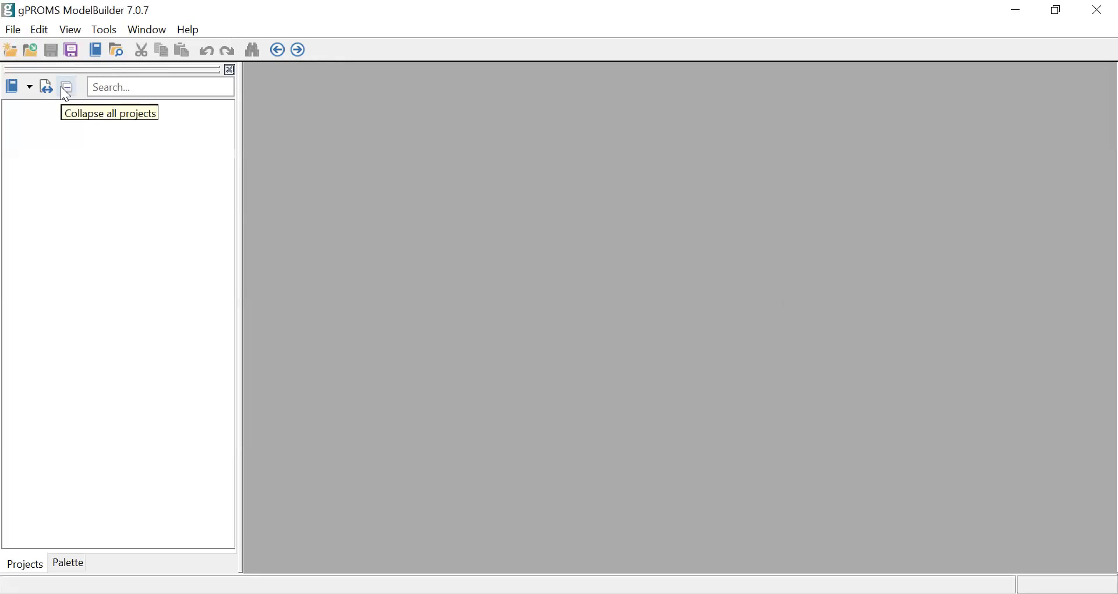
- Create a new project, collapse its Experiments folder and select the Variable Types folder
{"action": "left_click", "coordinate": [13, 32]}
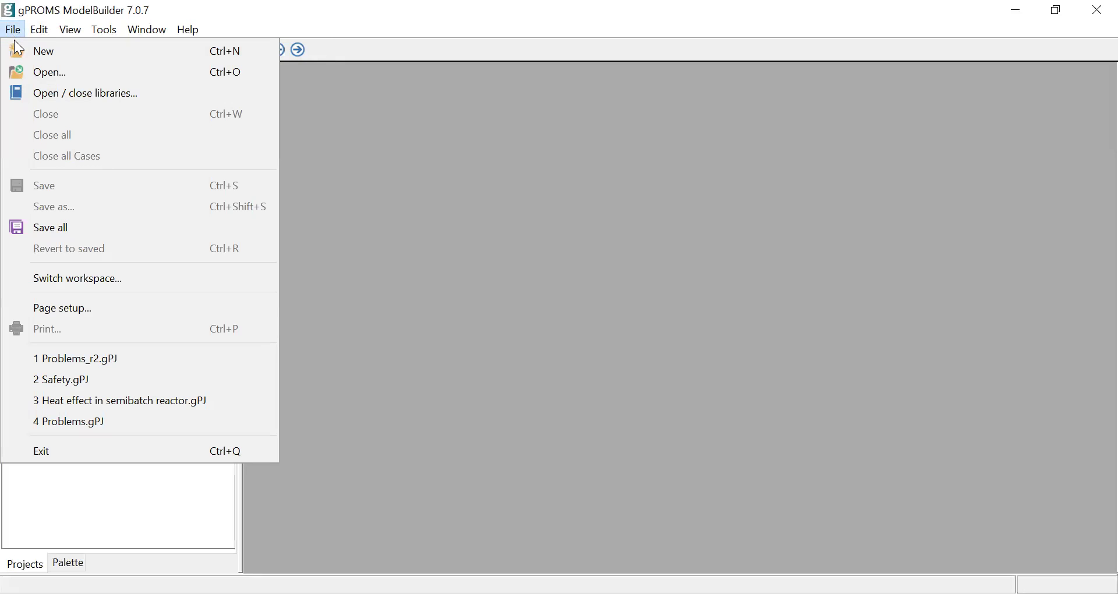
{"action": "left_click", "coordinate": [31, 55]}
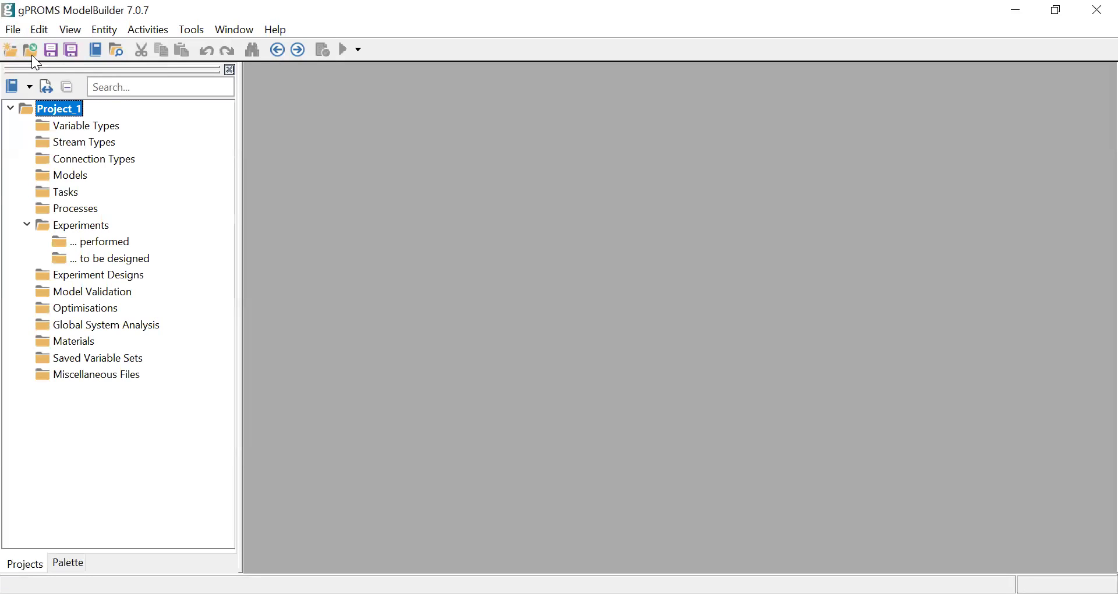
{"action": "left_click", "coordinate": [26, 224]}
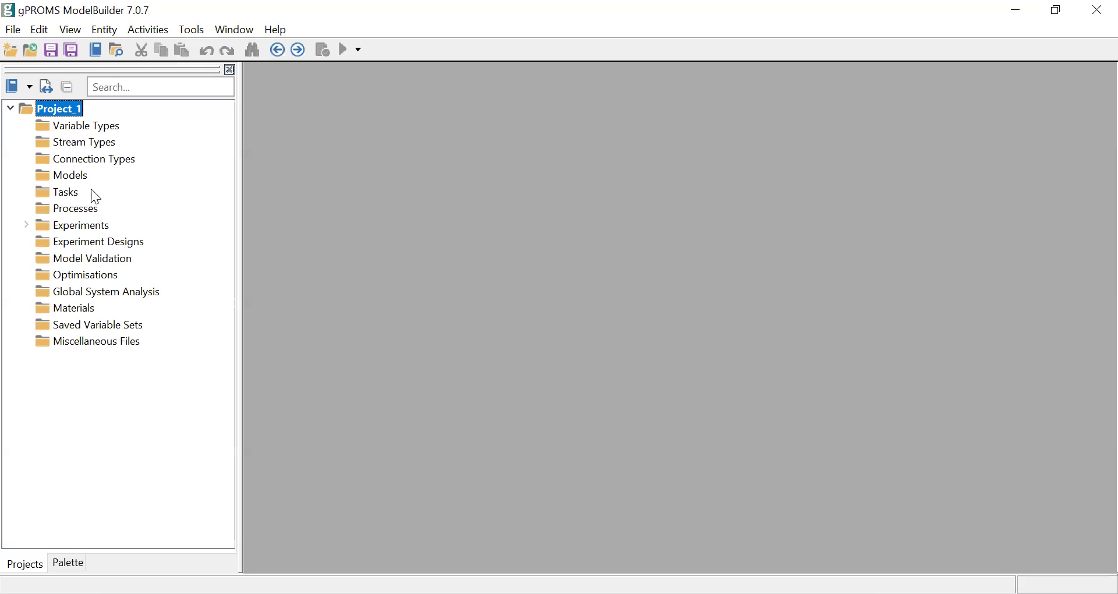
{"action": "left_click", "coordinate": [74, 128]}
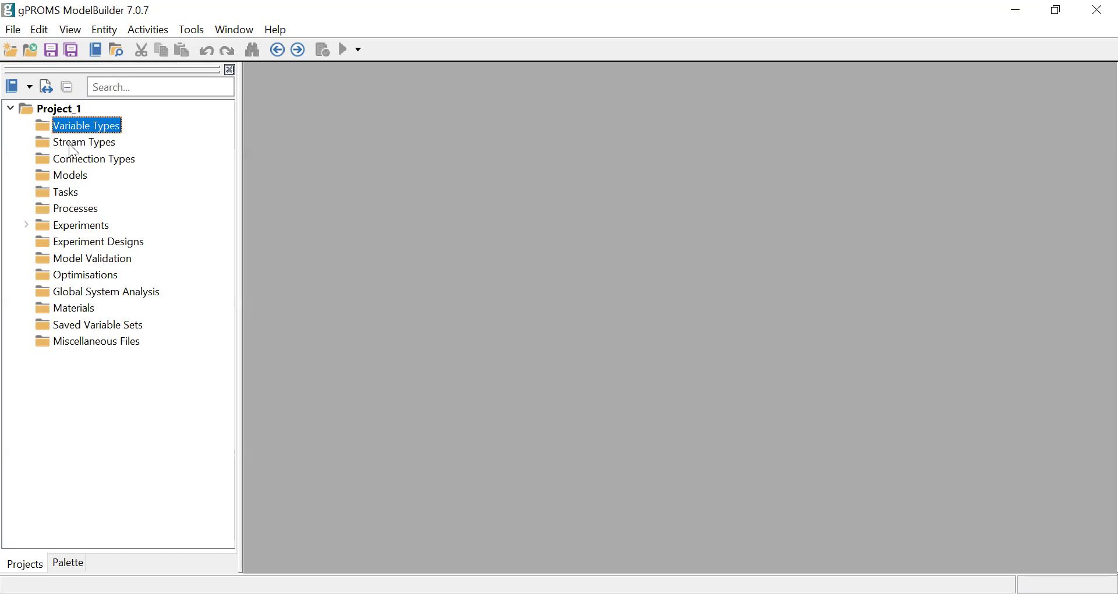
{"action": "left_click", "coordinate": [76, 176]}
{"action": "left_click", "coordinate": [74, 212]}
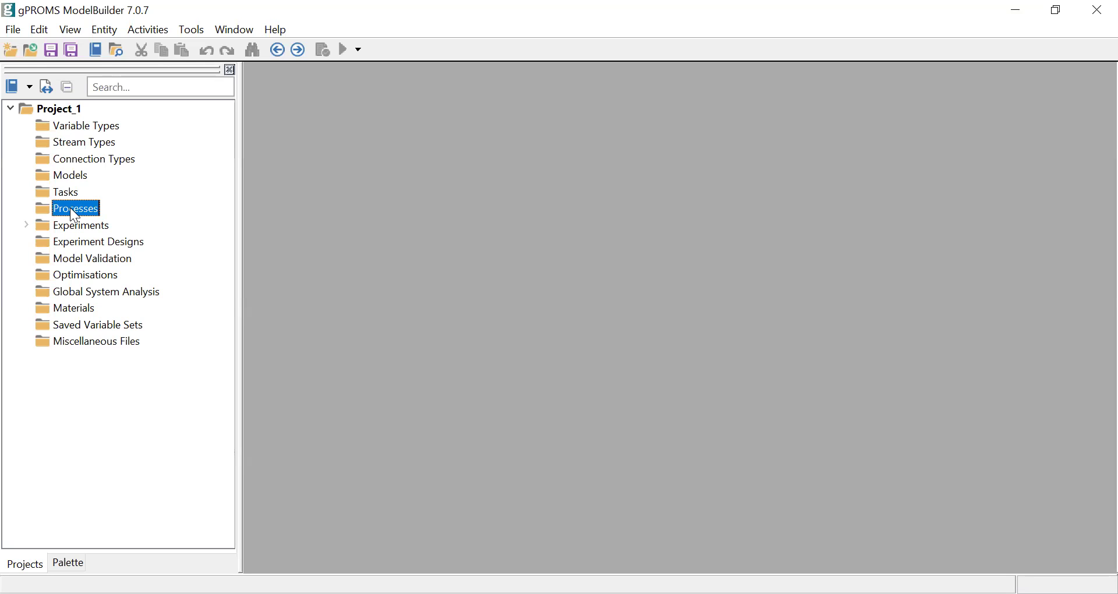
- Create a variable type entity named New_variabletypes from the template in the Variable Types folder
{"action": "left_click", "coordinate": [84, 128]}
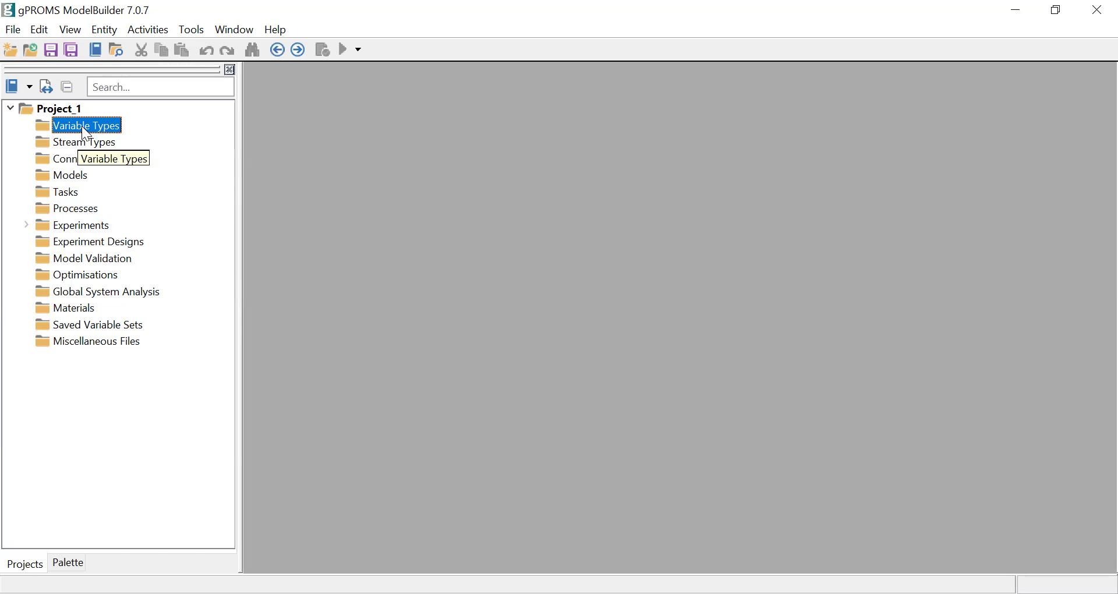
{"action": "right_click", "coordinate": [82, 129]}
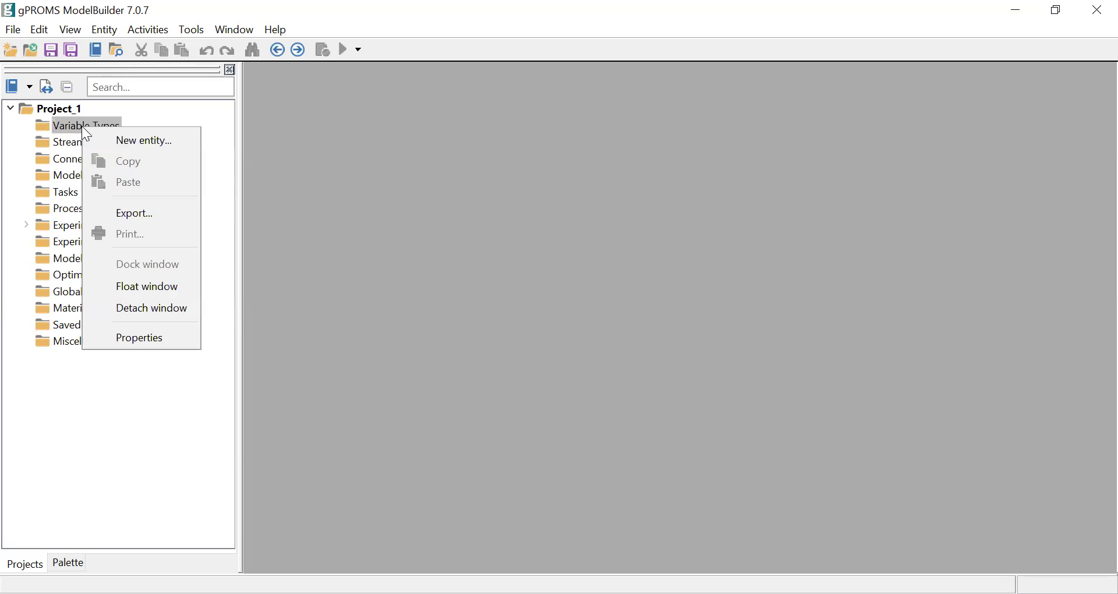
{"action": "left_click", "coordinate": [127, 142]}
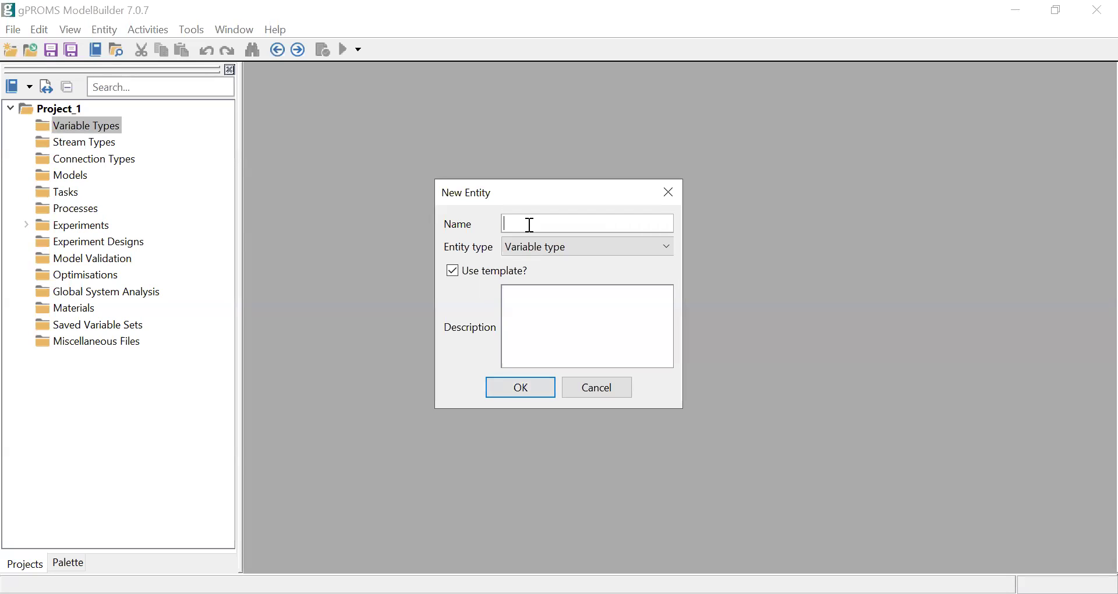
{"action": "type", "text": "New_ Variabletypes"}
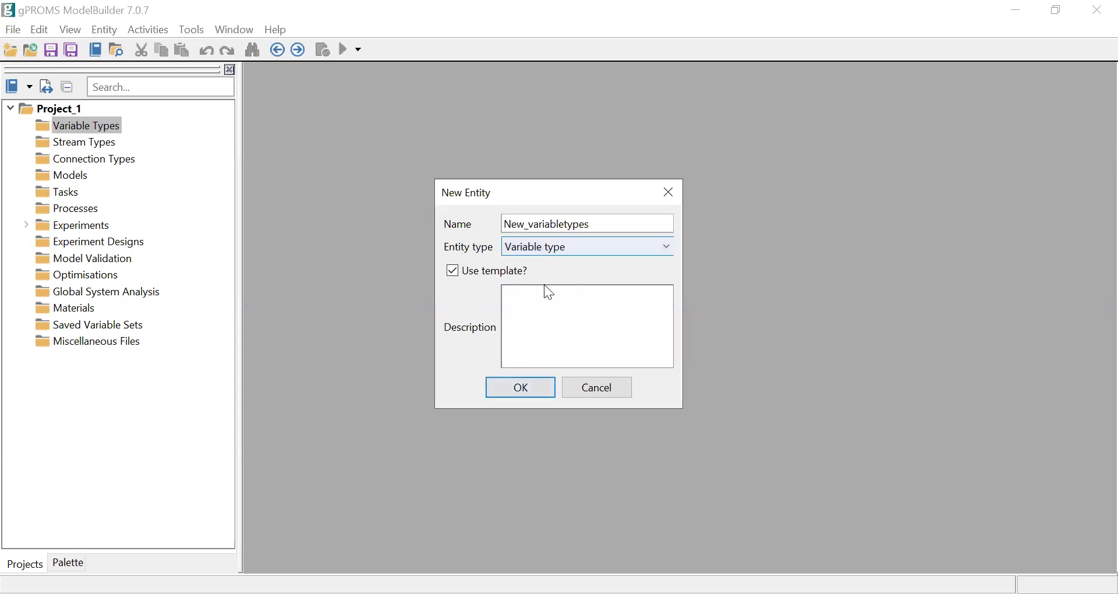
{"action": "left_click", "coordinate": [522, 389]}
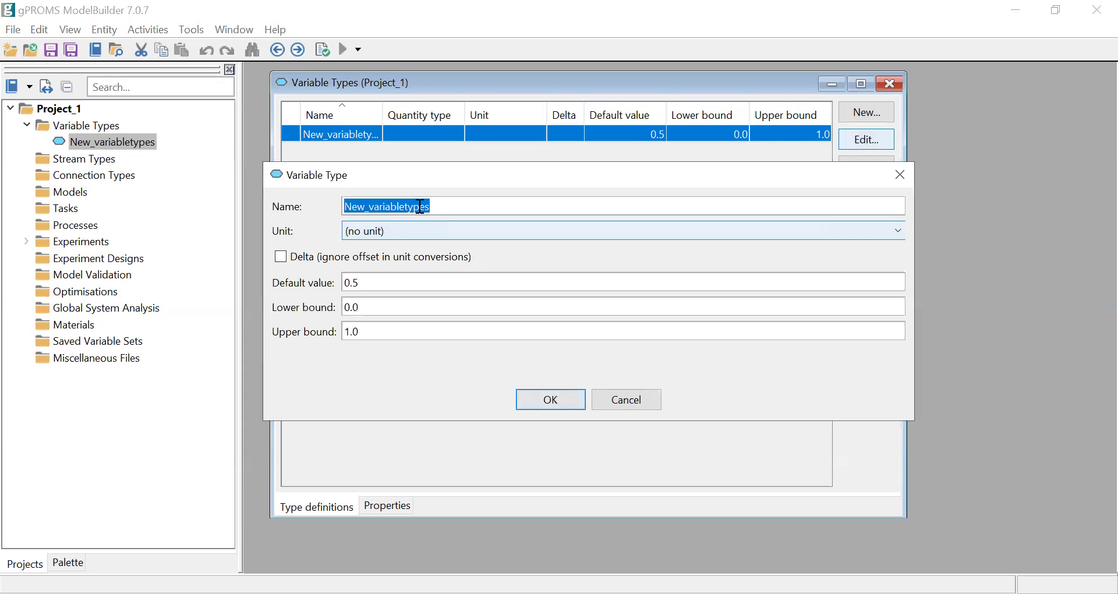
{"action": "left_click", "coordinate": [379, 231]}
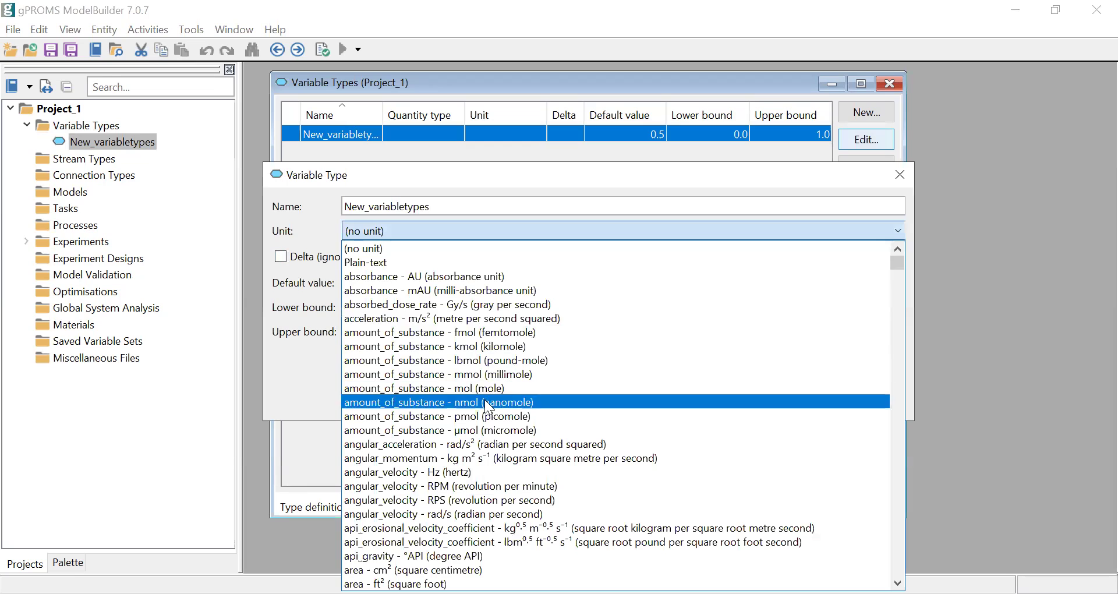
{"action": "left_click", "coordinate": [394, 263]}
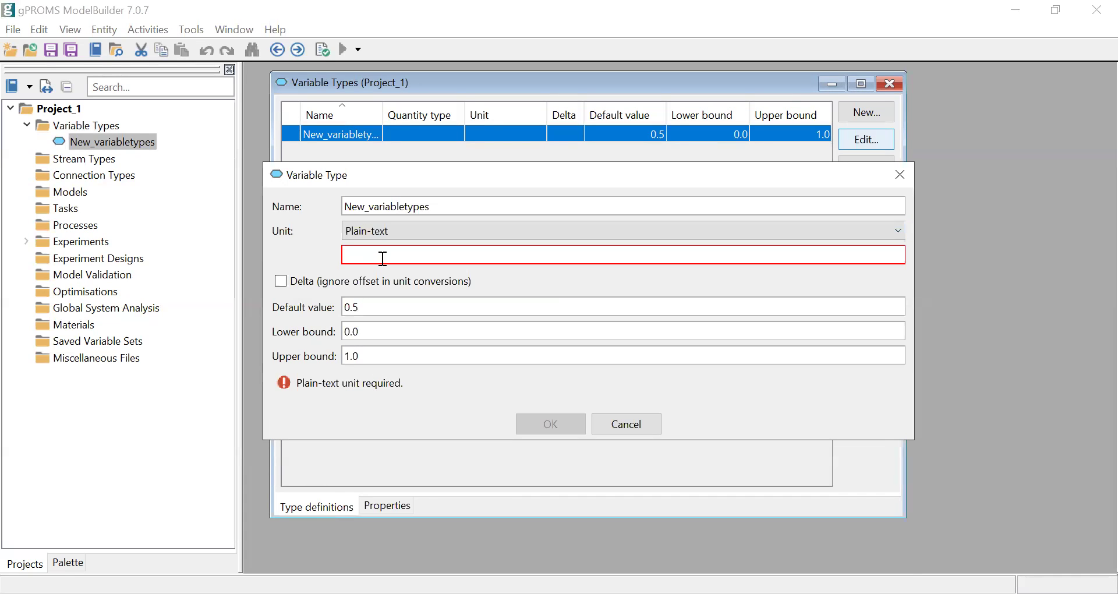
{"action": "type", "text": "m/s"}
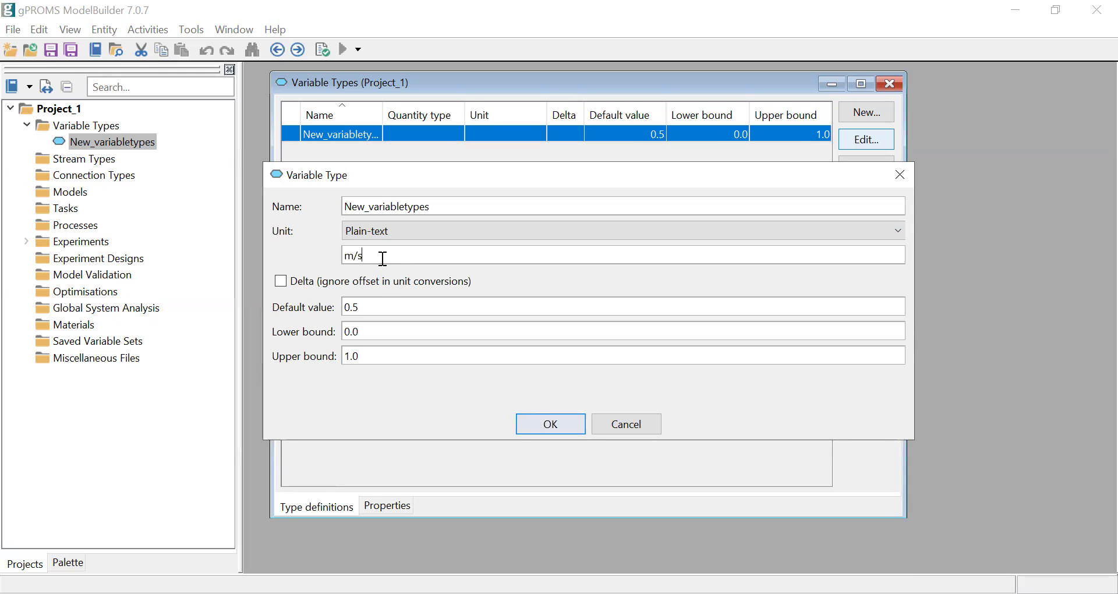
{"action": "double_click", "coordinate": [353, 308]}
{"action": "double_click", "coordinate": [367, 331]}
{"action": "left_click", "coordinate": [379, 332]}
{"action": "left_click_drag", "start_coordinate": [379, 332], "coordinate": [305, 359]}
{"action": "left_click", "coordinate": [367, 357]}
{"action": "left_click", "coordinate": [899, 173]}
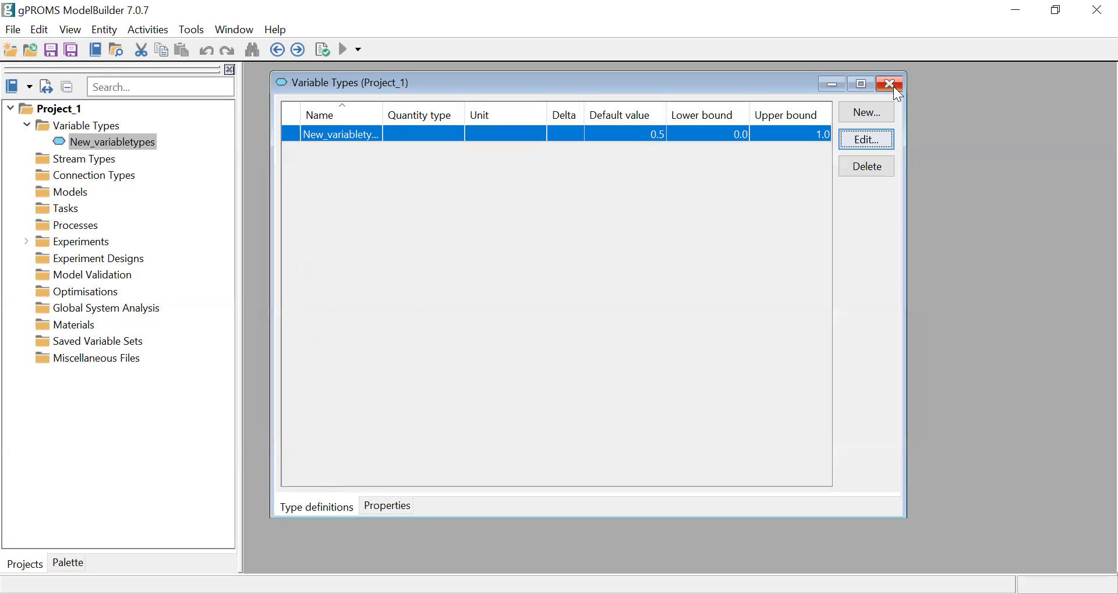
- Close the Variable Types window and create a model entity named Tank in the Models folder
{"action": "left_click", "coordinate": [890, 85]}
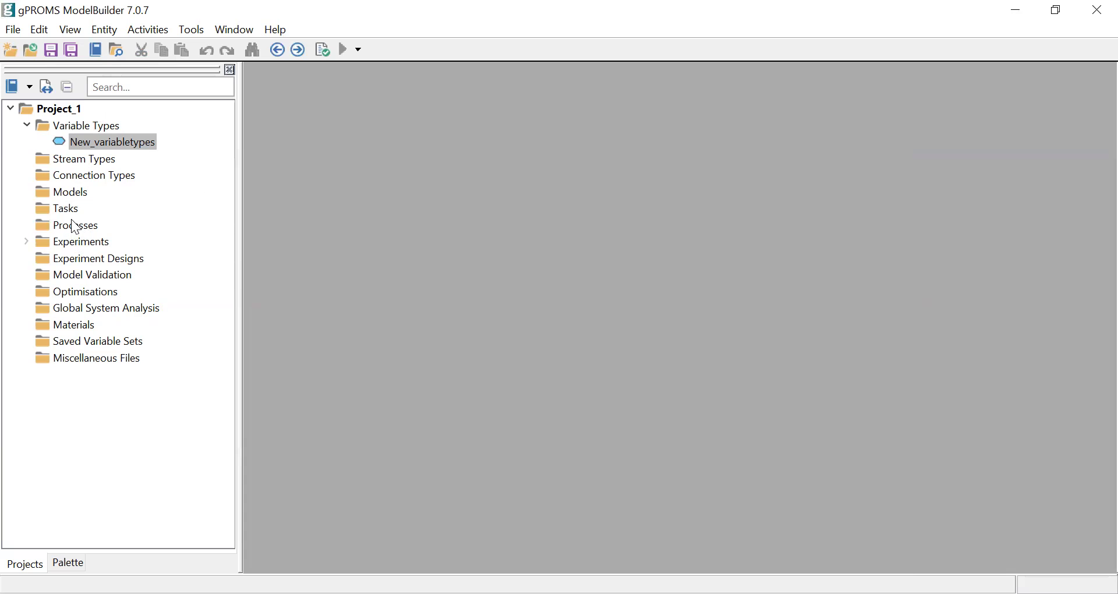
{"action": "left_click", "coordinate": [72, 198]}
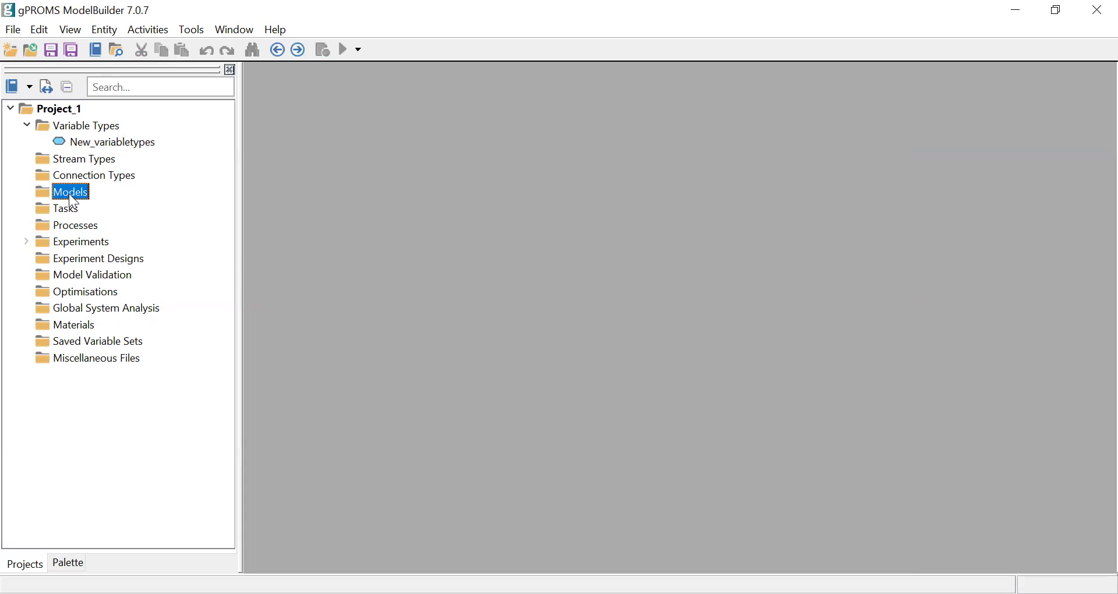
{"action": "right_click", "coordinate": [70, 195]}
{"action": "left_click", "coordinate": [112, 210]}
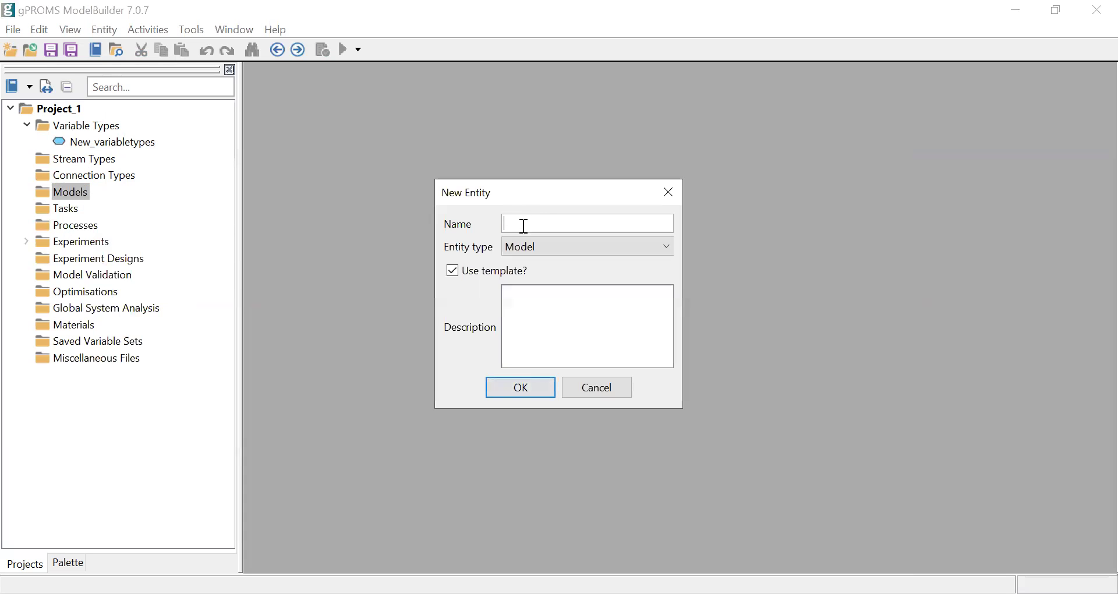
{"action": "type", "text": "M"}
{"action": "key", "text": "BackSpace"}
{"action": "type", "text": "Tank"}
{"action": "key", "text": "Return"}
- Look through the Tank model's Interface, Interface language, Topology and gPROMS language views
{"action": "left_click", "coordinate": [332, 540]}
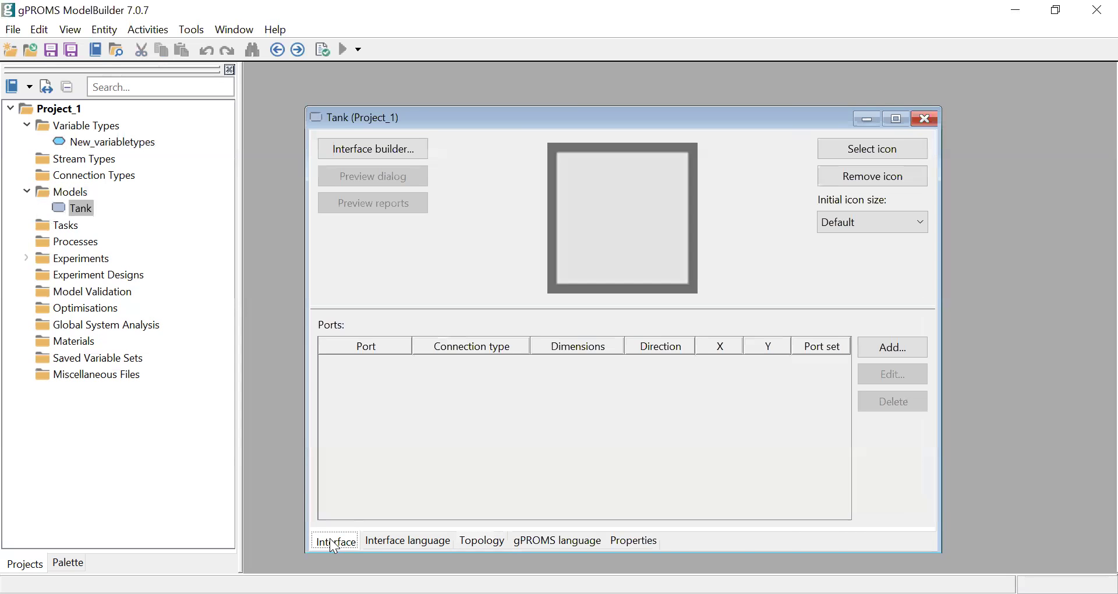
{"action": "left_click", "coordinate": [387, 544]}
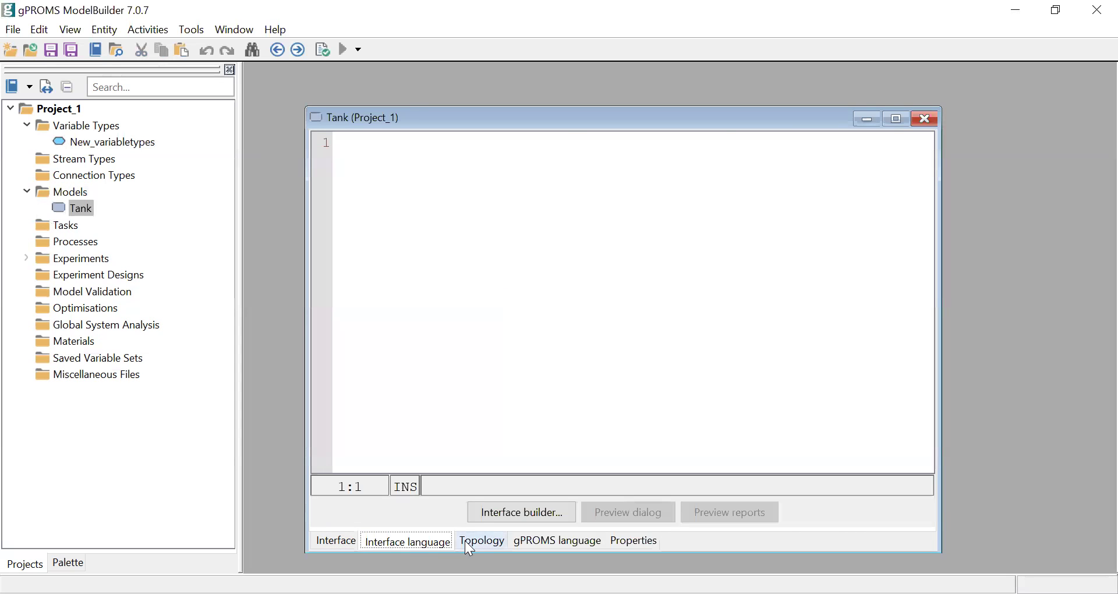
{"action": "left_click", "coordinate": [481, 547]}
{"action": "left_click", "coordinate": [542, 540]}
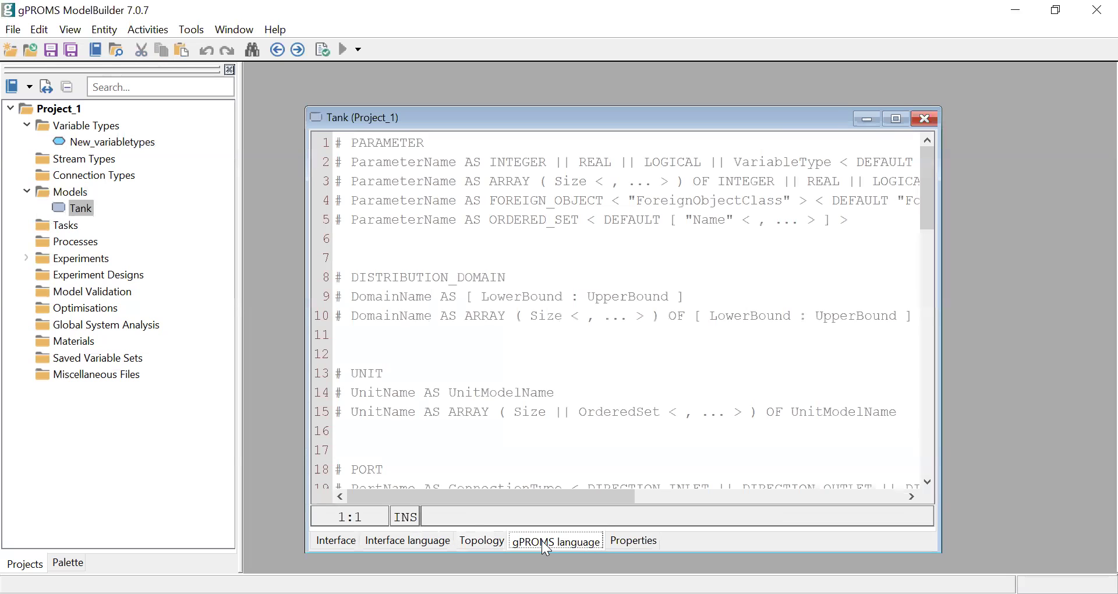
{"action": "left_click", "coordinate": [335, 541]}
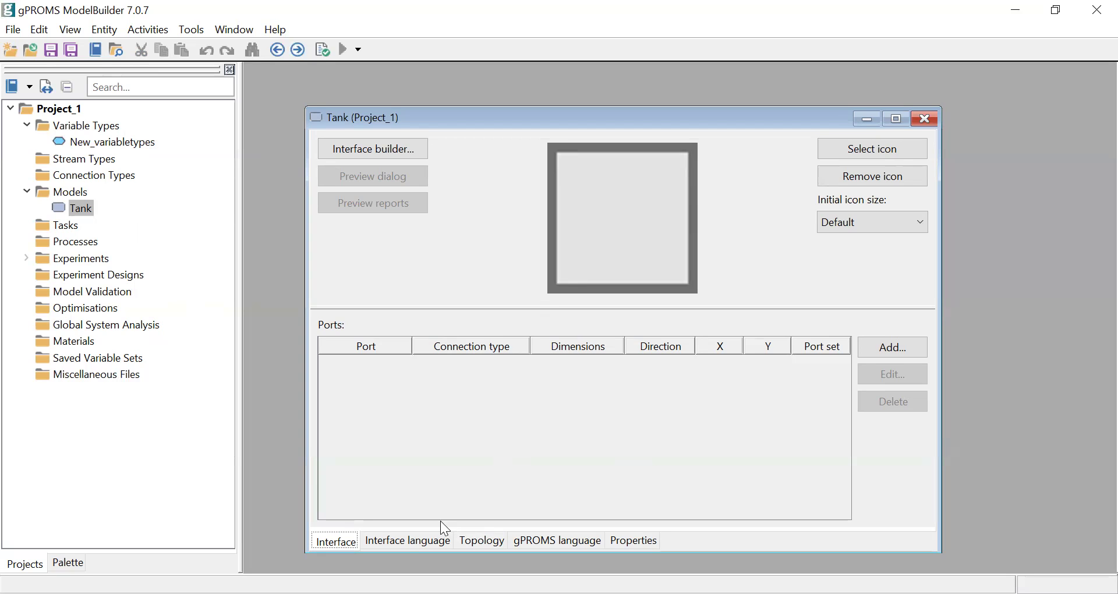
{"action": "left_click", "coordinate": [399, 546]}
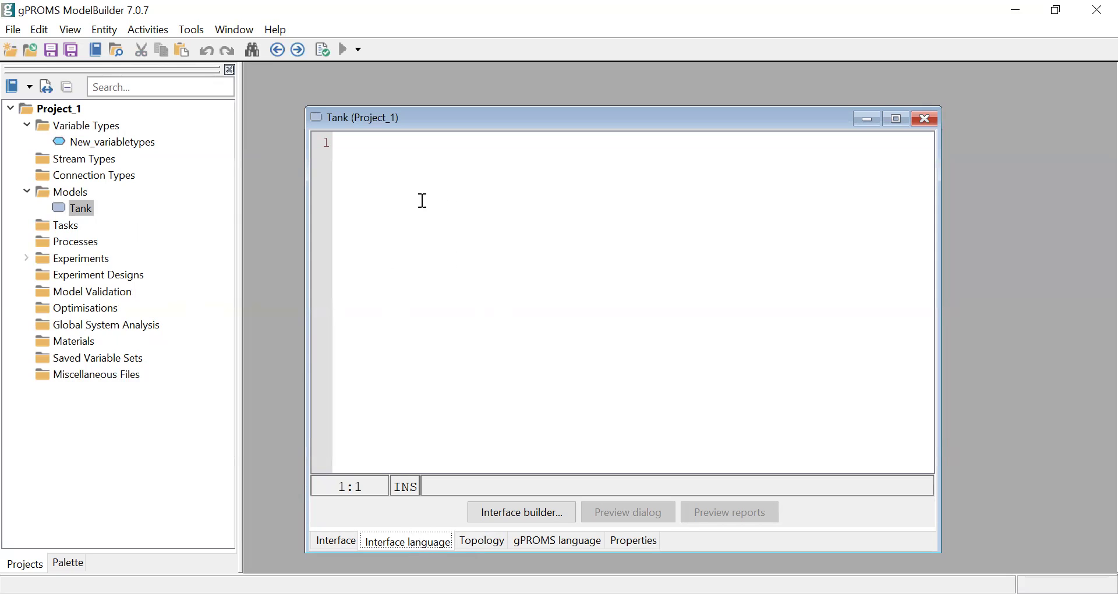
{"action": "left_click", "coordinate": [337, 541]}
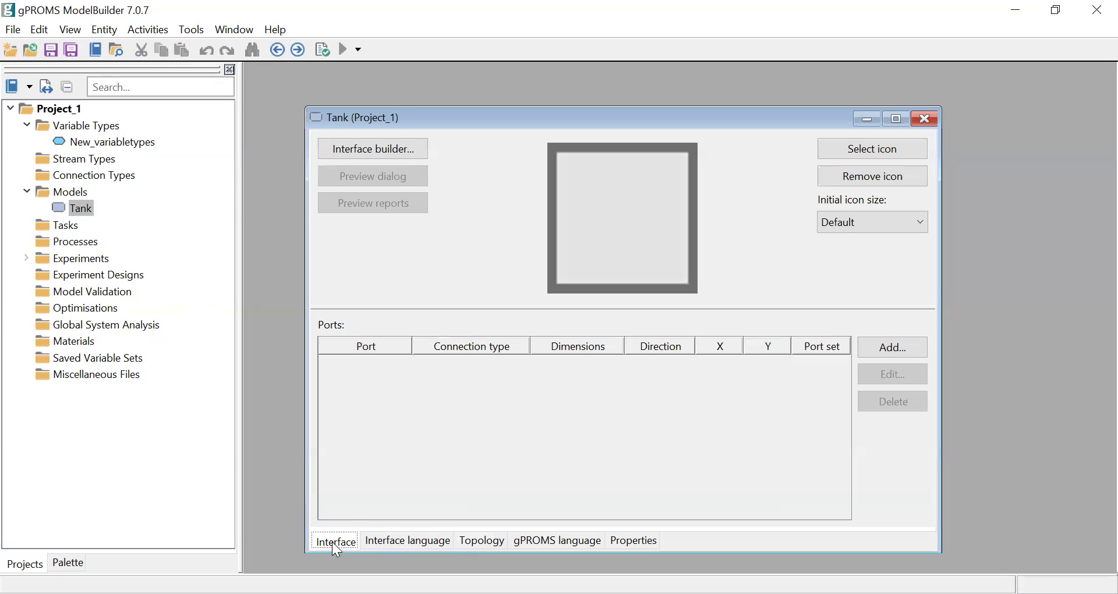
{"action": "left_click", "coordinate": [474, 543]}
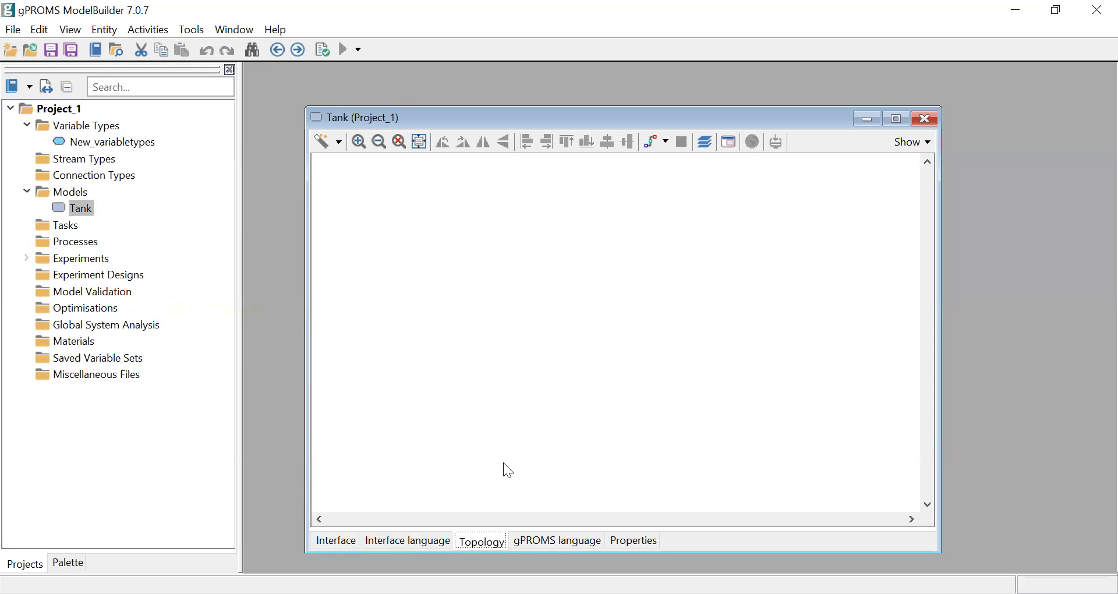
- Read through the Tank model's gPROMS language template from PARAMETER down to the EQUATION, ASSIGN and PRESET sections
{"action": "left_click", "coordinate": [557, 542]}
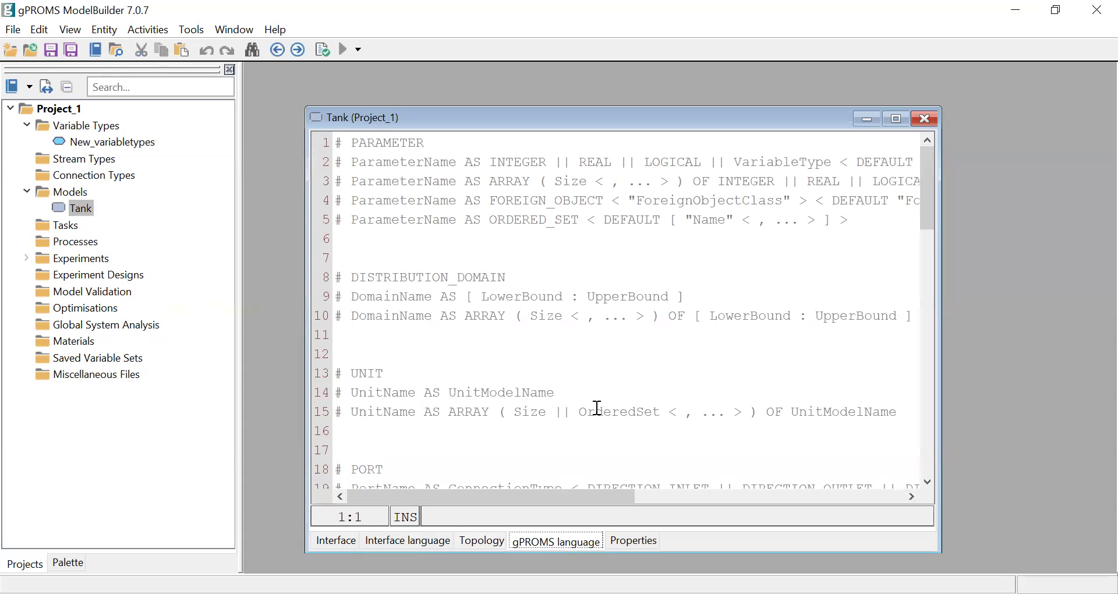
{"action": "scroll", "coordinate": [553, 329], "scroll_direction": "down", "scroll_amount": 4}
{"action": "scroll", "coordinate": [553, 330], "scroll_direction": "up", "scroll_amount": 2}
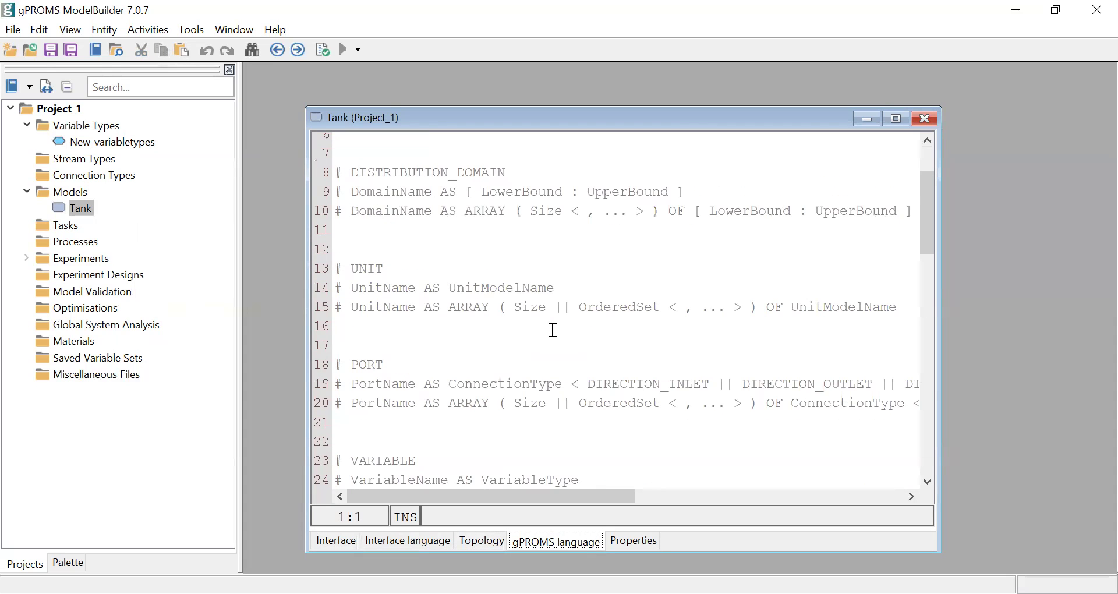
{"action": "scroll", "coordinate": [552, 330], "scroll_direction": "down", "scroll_amount": 7}
{"action": "scroll", "coordinate": [552, 329], "scroll_direction": "down", "scroll_amount": 7}
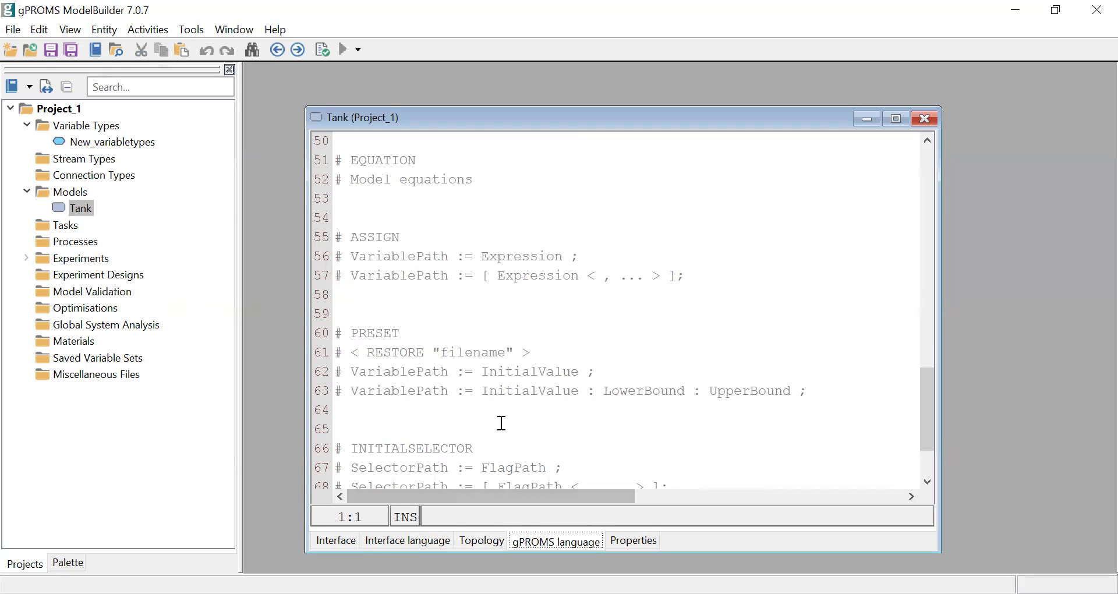
{"action": "left_click", "coordinate": [74, 243]}
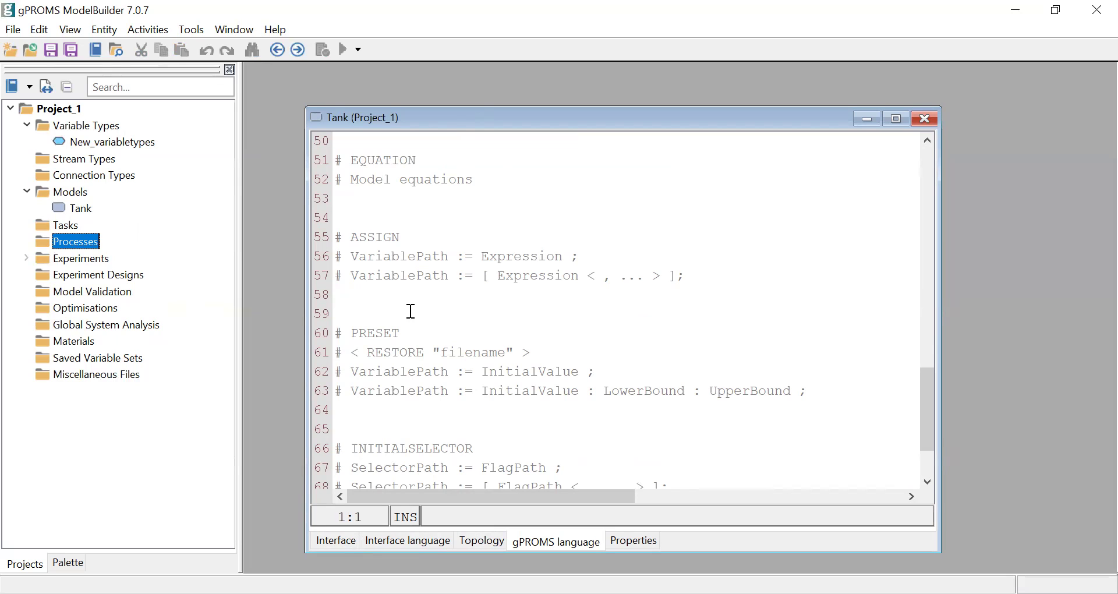
{"action": "left_click", "coordinate": [85, 143]}
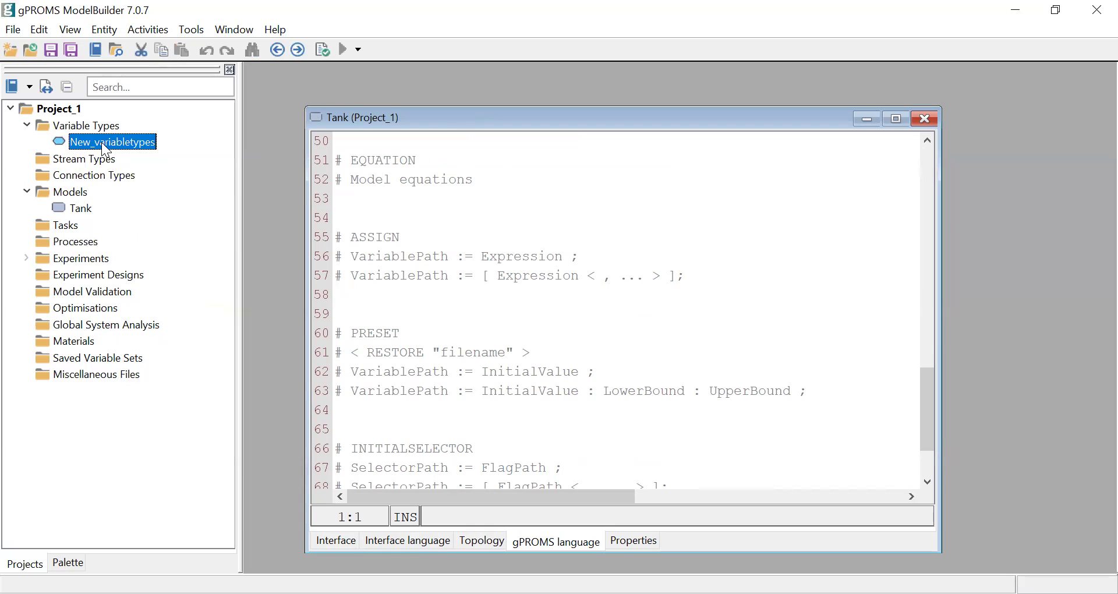
{"action": "left_click", "coordinate": [70, 194]}
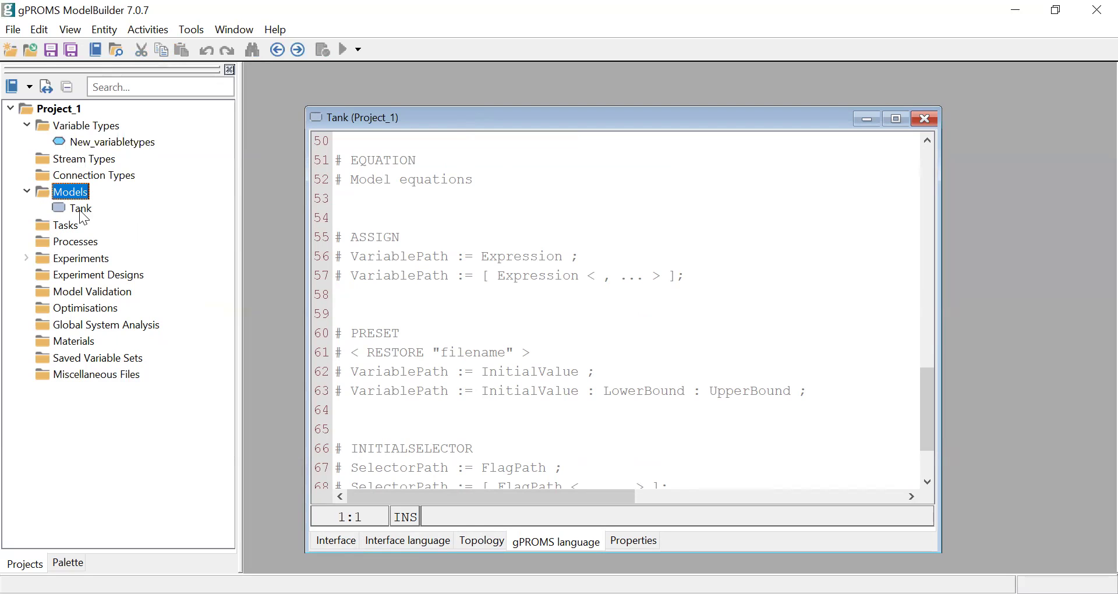
{"action": "left_click", "coordinate": [82, 245]}
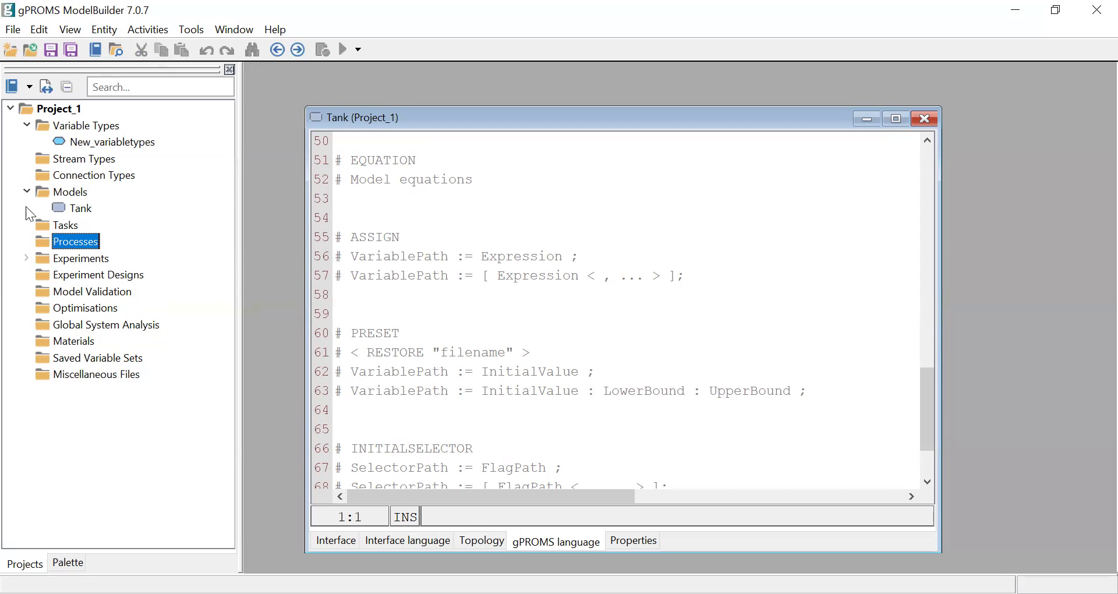
- Collapse the Models and Variable Types folders in the project tree and select the Tasks folder
{"action": "left_click", "coordinate": [27, 190]}
{"action": "left_click", "coordinate": [29, 124]}
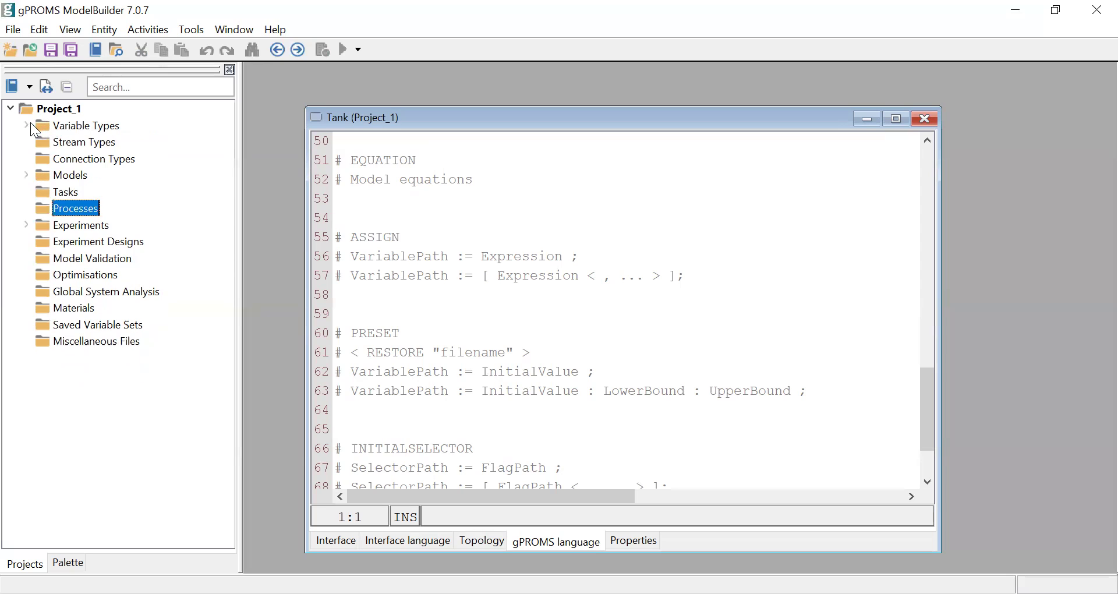
{"action": "left_click", "coordinate": [64, 195]}
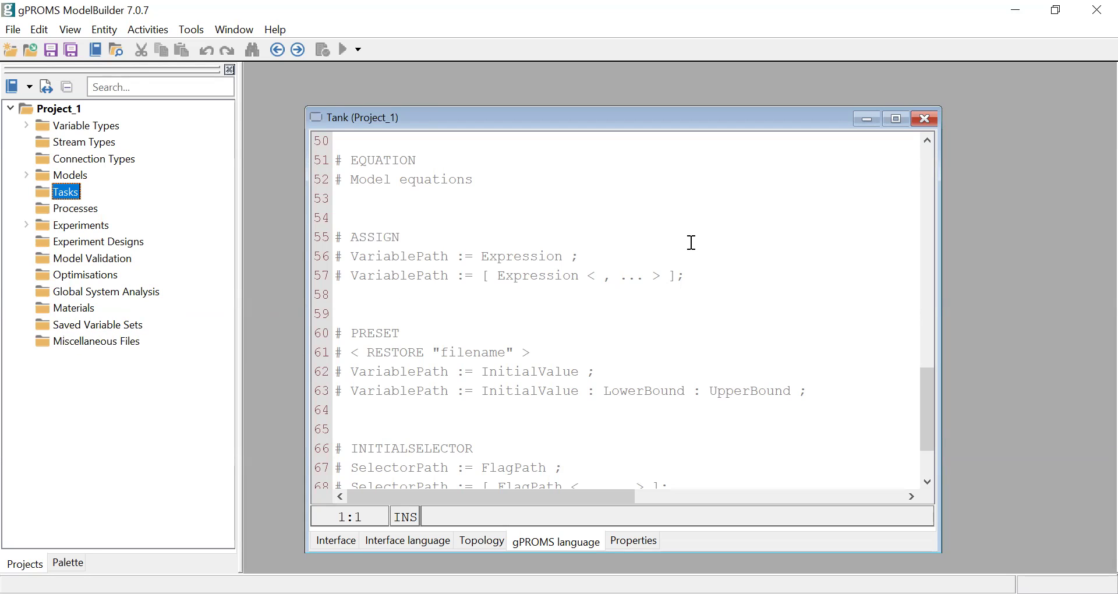
- Show the model palette, open the PML library and browse its unit model categories
{"action": "left_click", "coordinate": [66, 562]}
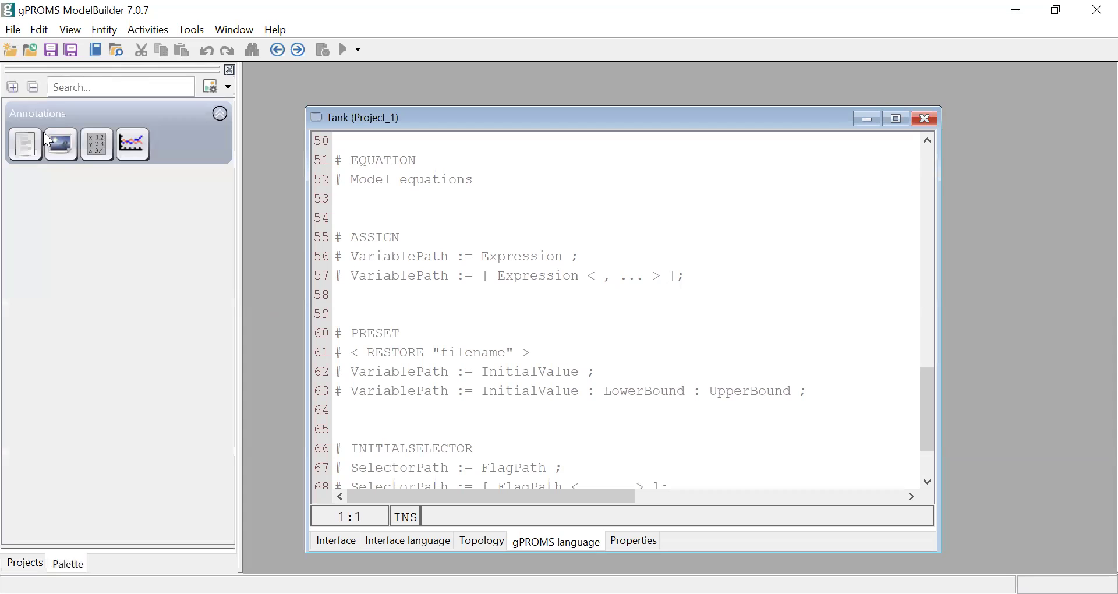
{"action": "left_click", "coordinate": [96, 50]}
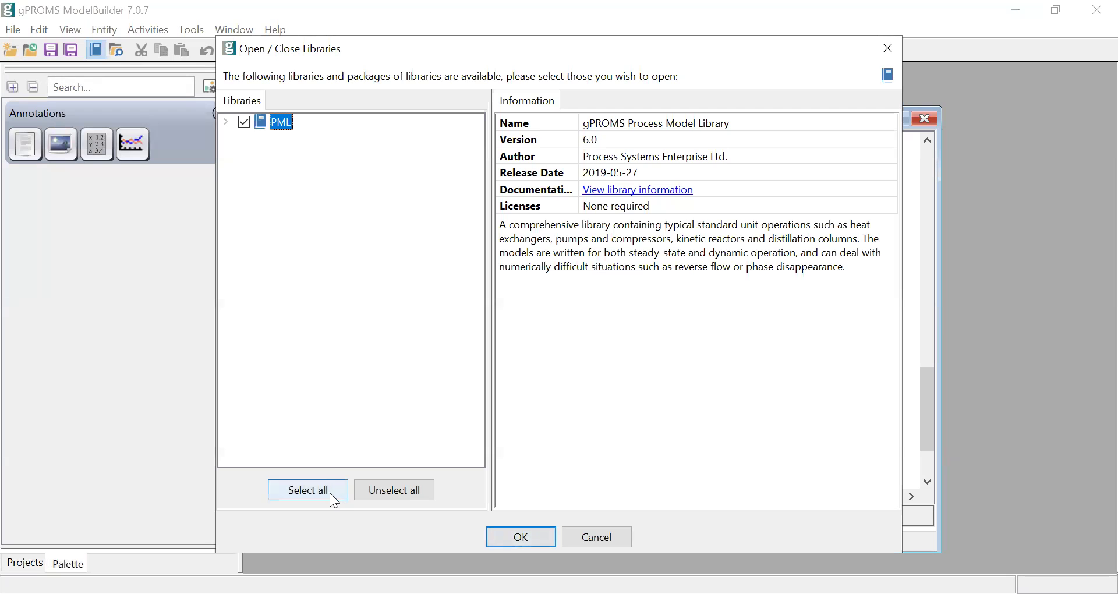
{"action": "left_click", "coordinate": [501, 541]}
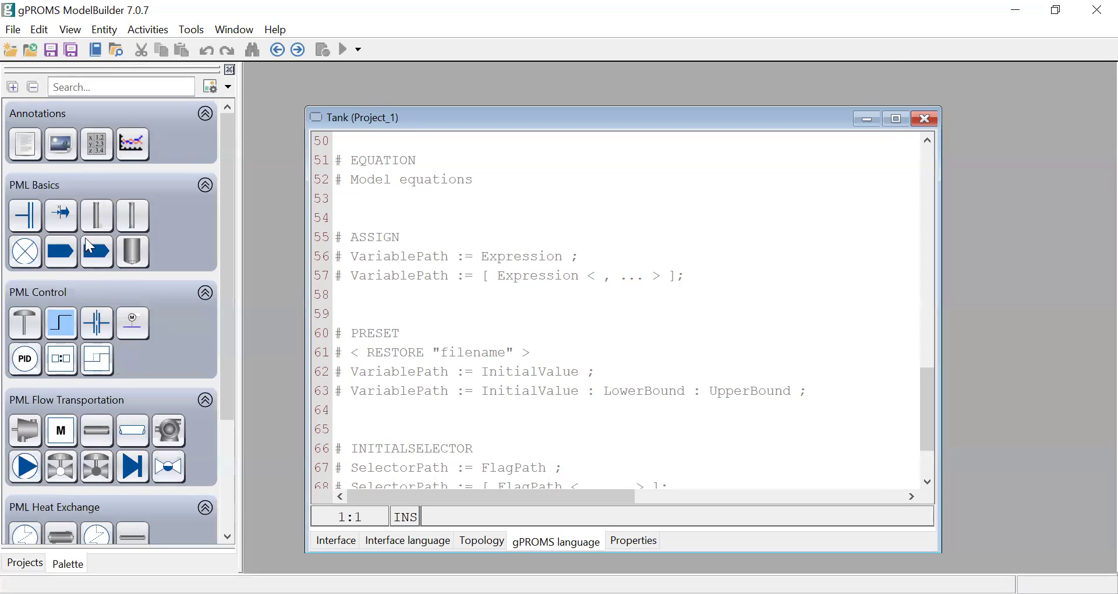
{"action": "scroll", "coordinate": [94, 424], "scroll_direction": "down", "scroll_amount": 3}
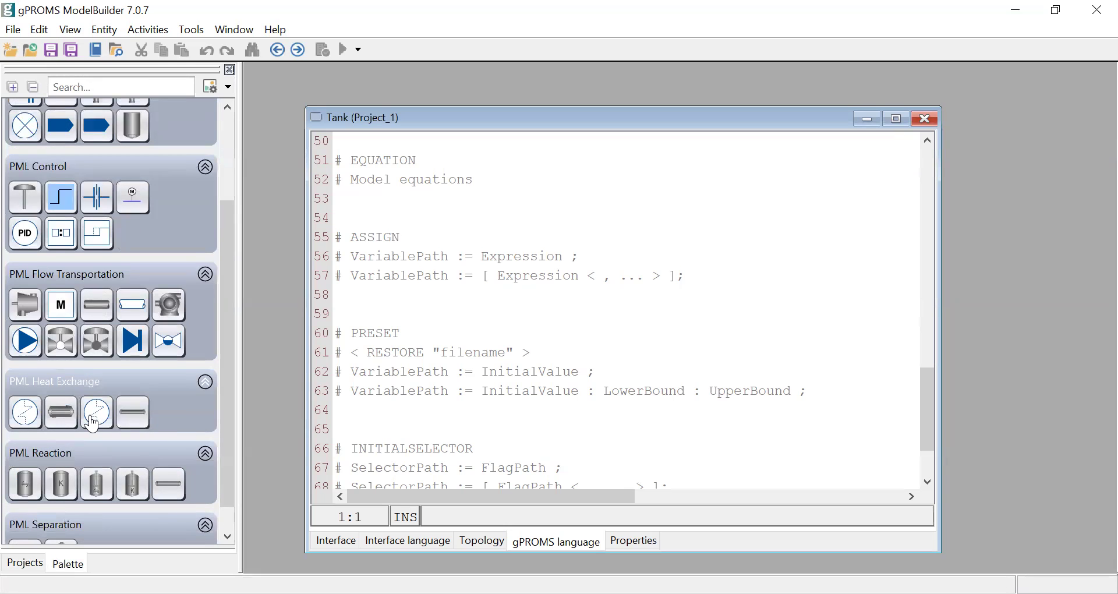
{"action": "scroll", "coordinate": [91, 424], "scroll_direction": "up", "scroll_amount": 2}
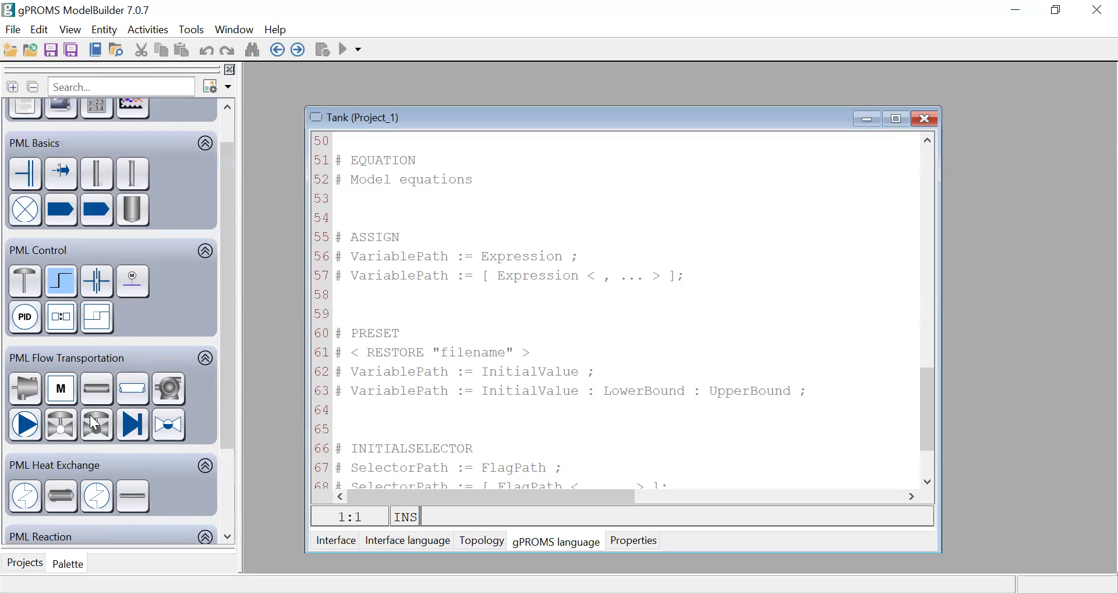
{"action": "scroll", "coordinate": [92, 423], "scroll_direction": "down", "scroll_amount": 2}
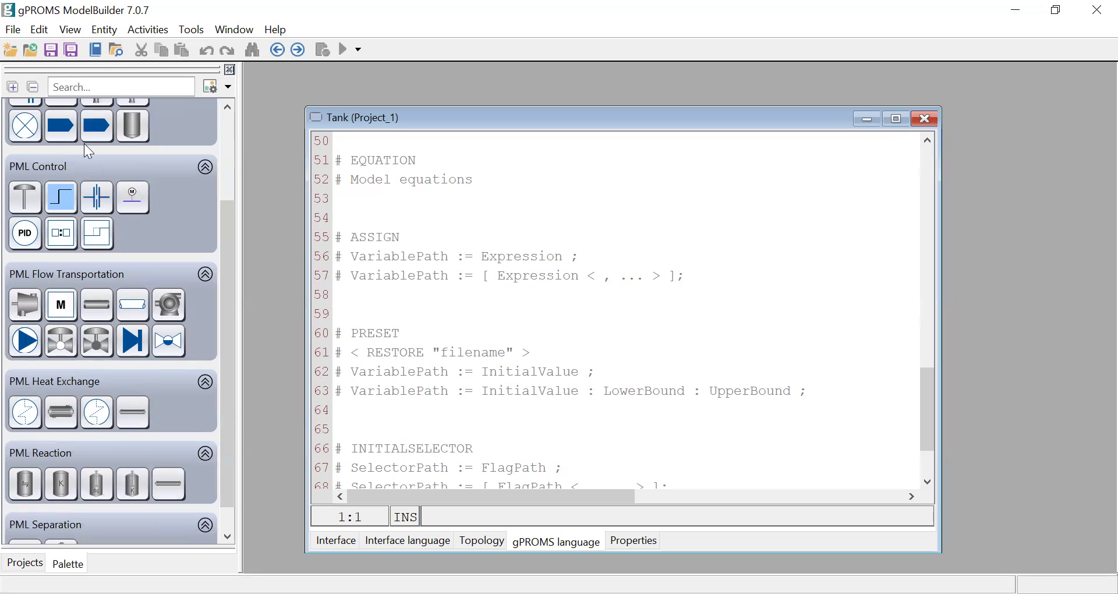
- Return to the project tree and look through the Variable Types and Models folders of the PML Basics library
{"action": "left_click", "coordinate": [15, 562]}
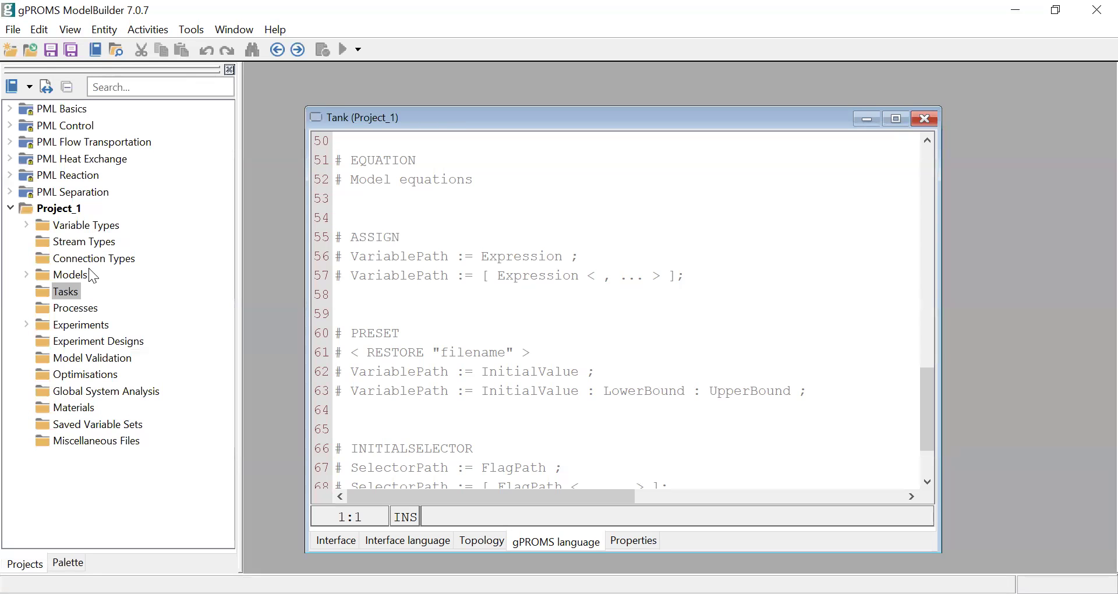
{"action": "left_click", "coordinate": [10, 109]}
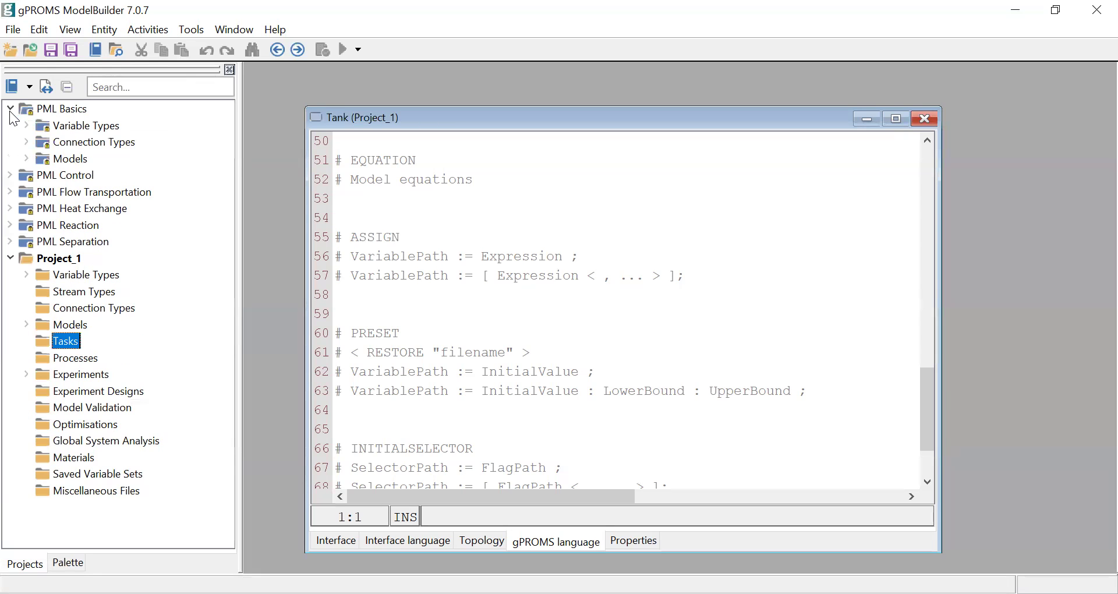
{"action": "left_click", "coordinate": [26, 126]}
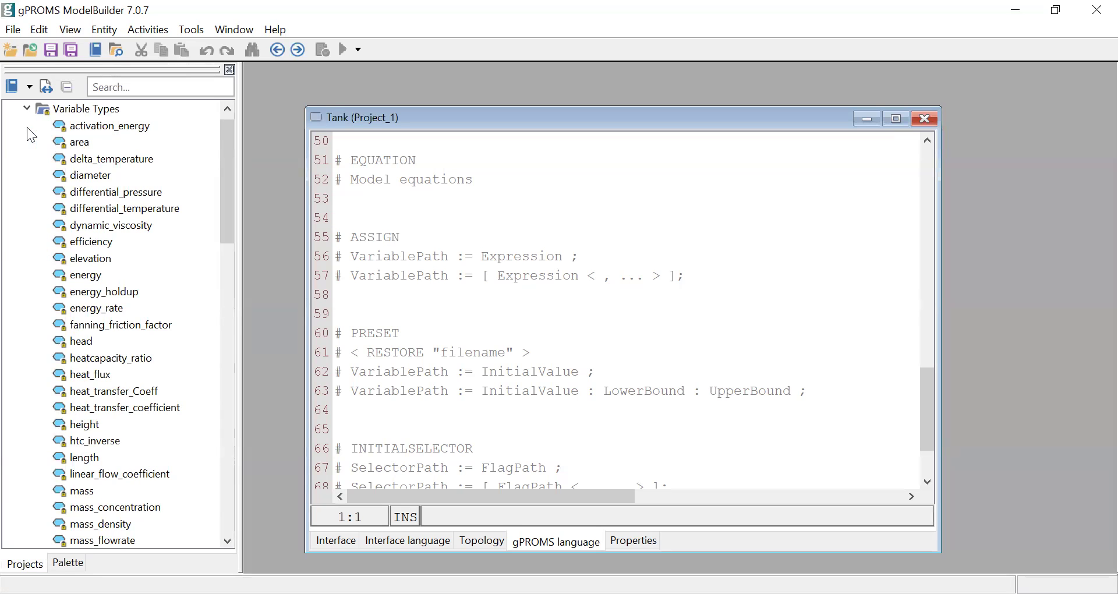
{"action": "left_click", "coordinate": [25, 108]}
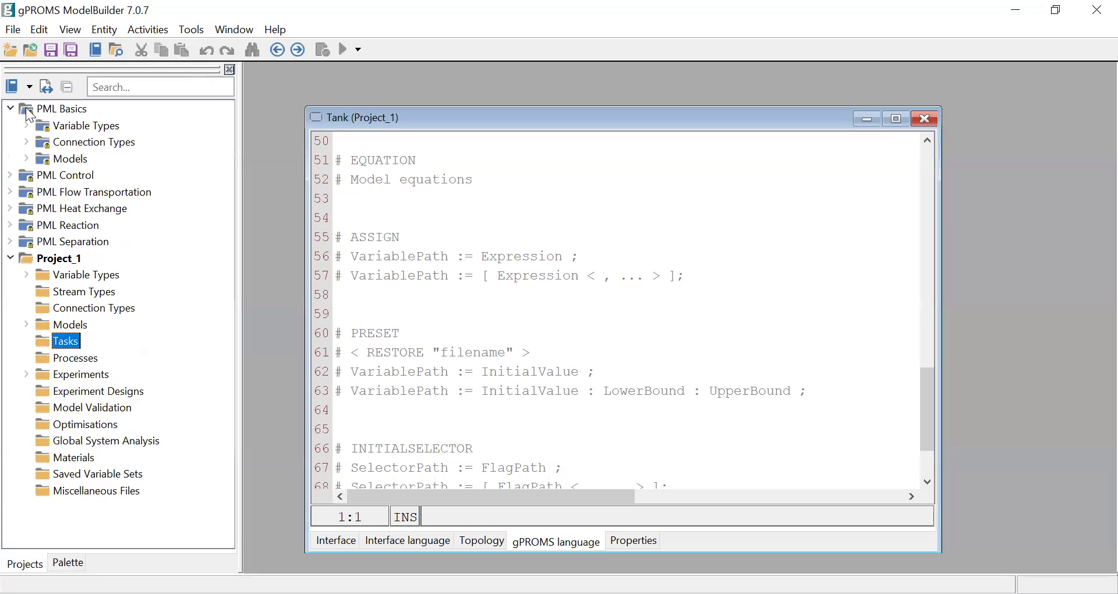
{"action": "left_click", "coordinate": [27, 156]}
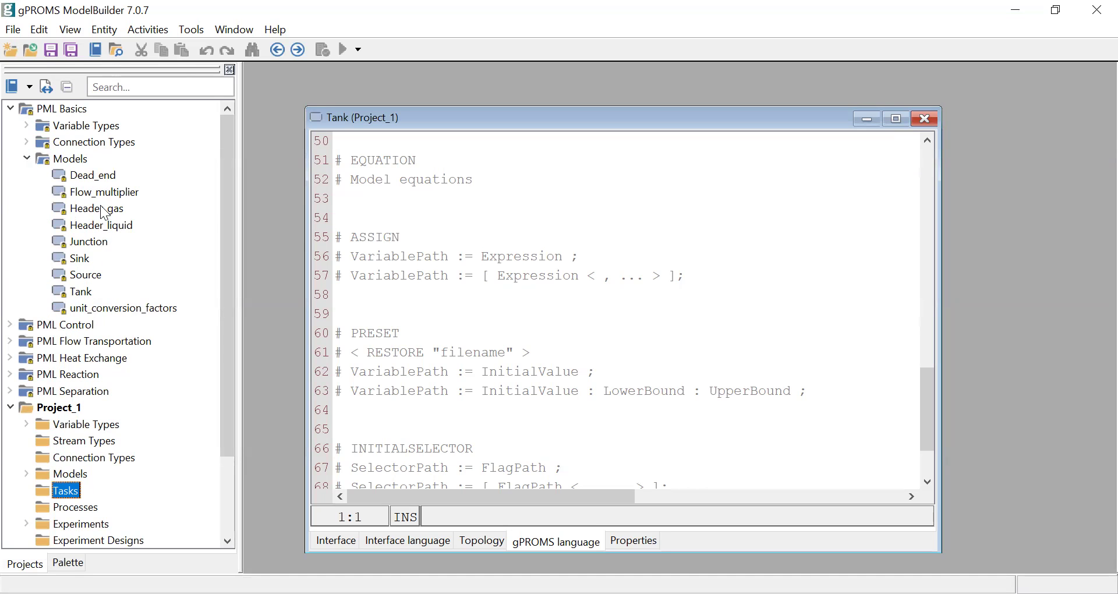
{"action": "left_click", "coordinate": [25, 158]}
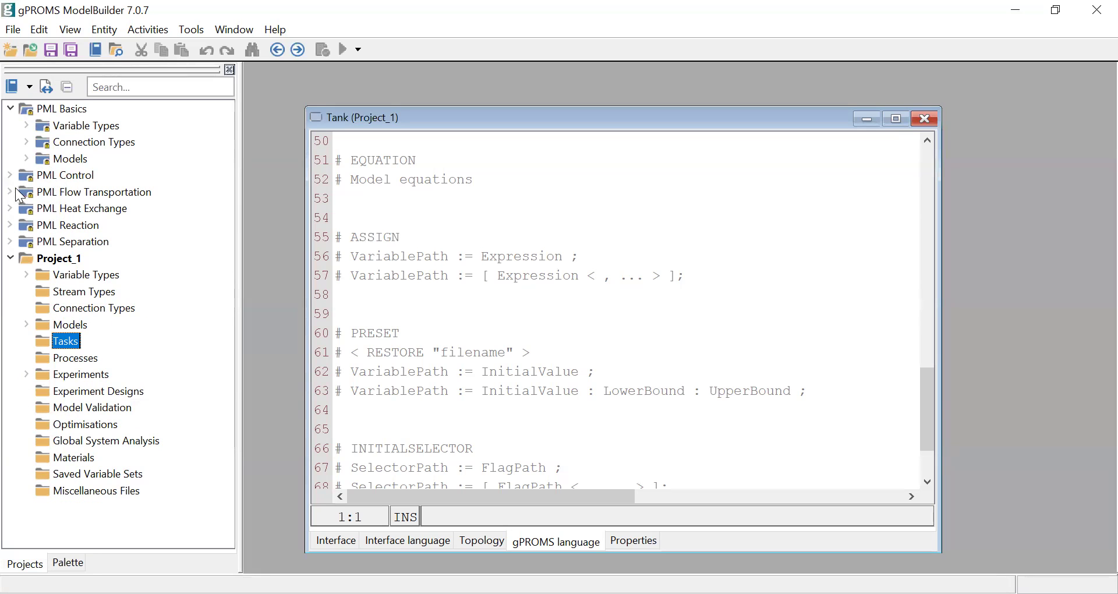
- Look inside the PML Reaction, PML Heat Exchange and PML Control libraries, leaving all PML libraries collapsed in the project tree
{"action": "left_click", "coordinate": [10, 226]}
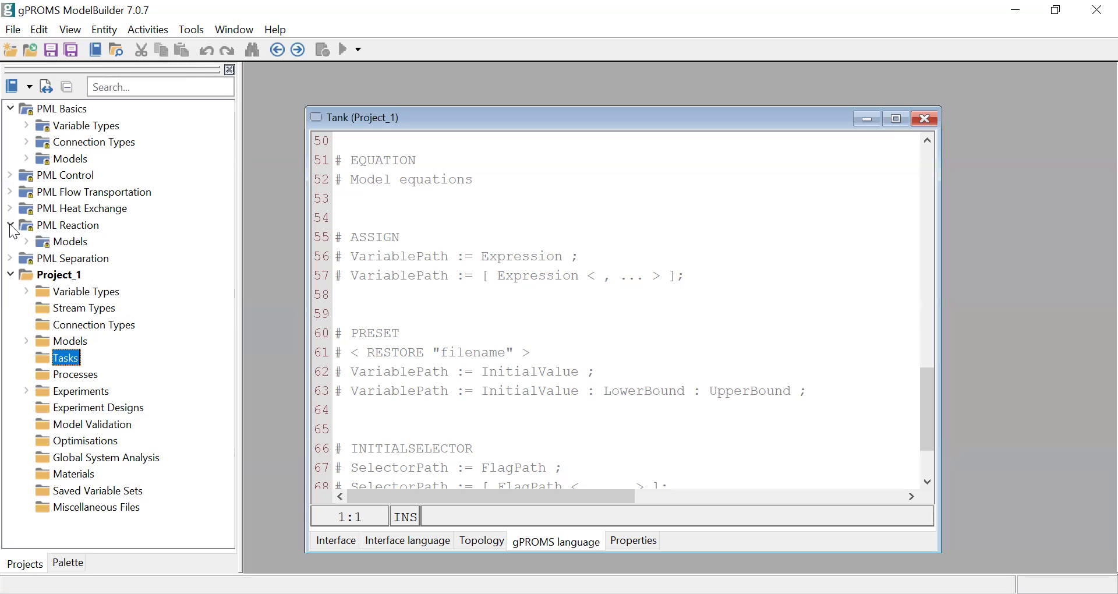
{"action": "left_click", "coordinate": [10, 208]}
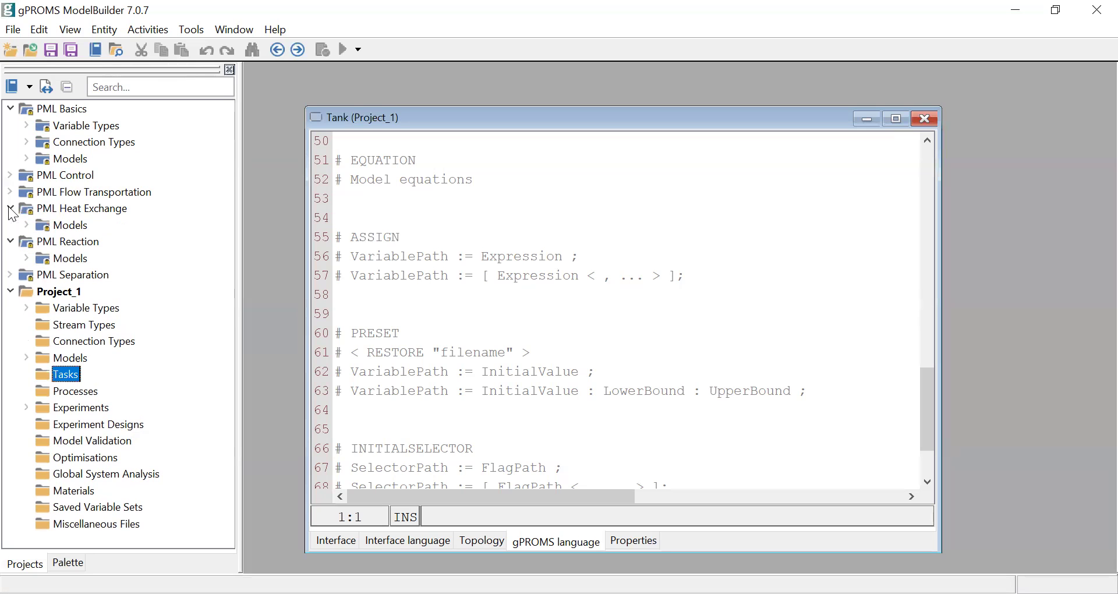
{"action": "left_click", "coordinate": [10, 175]}
{"action": "left_click", "coordinate": [10, 176]}
{"action": "left_click", "coordinate": [10, 109]}
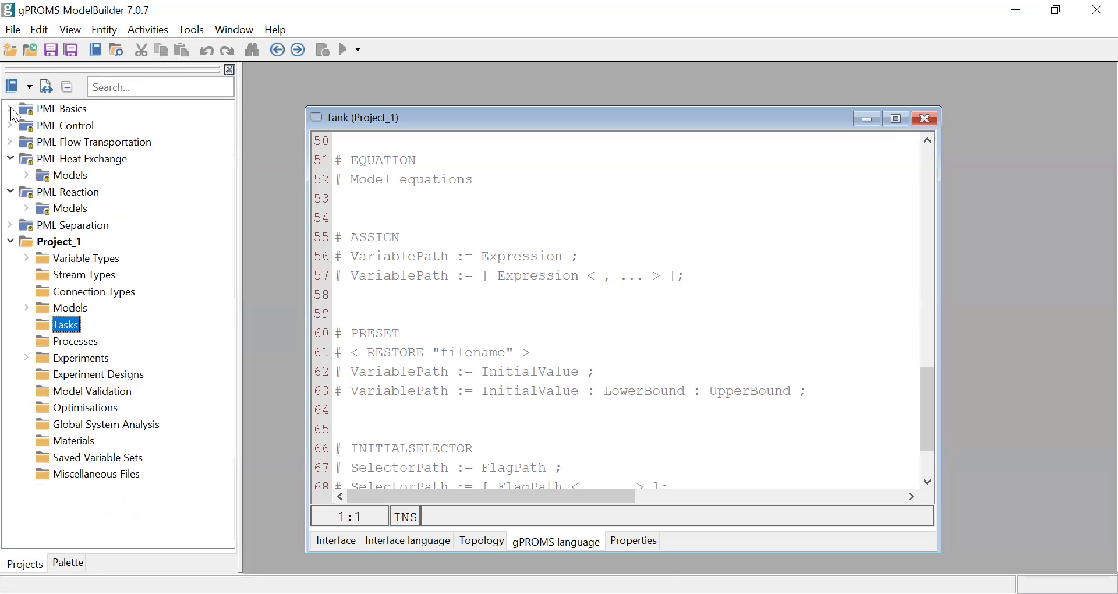
{"action": "left_click", "coordinate": [10, 158]}
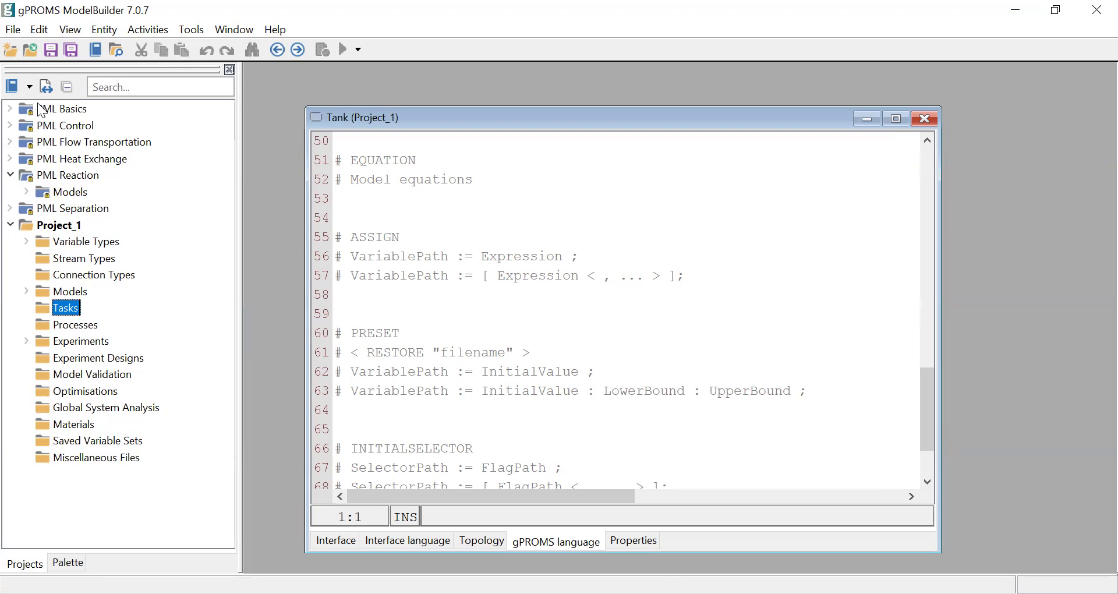
{"action": "left_click", "coordinate": [10, 175]}
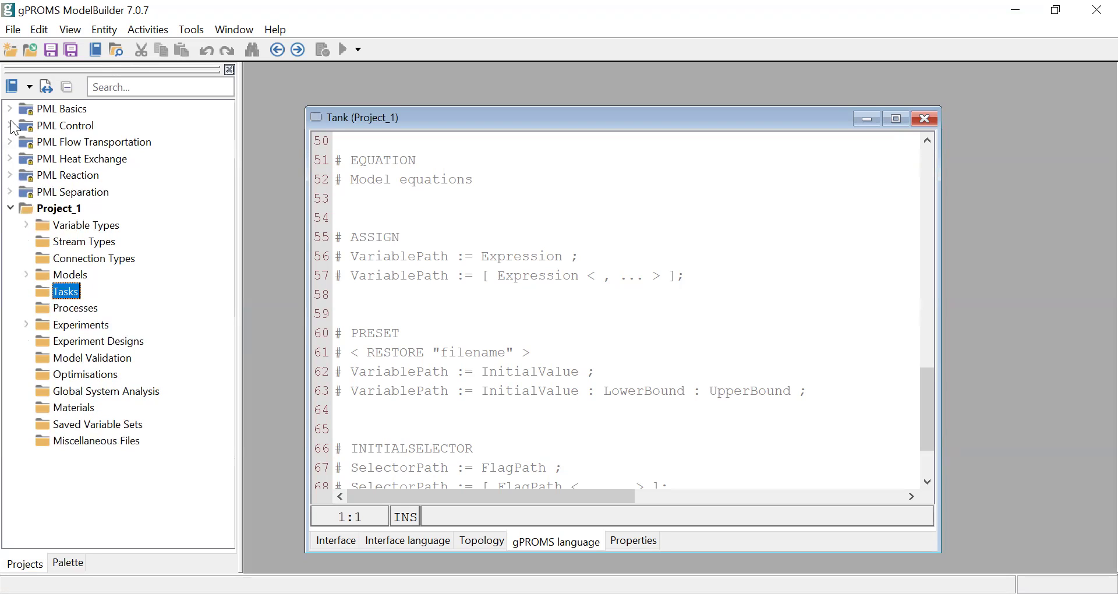